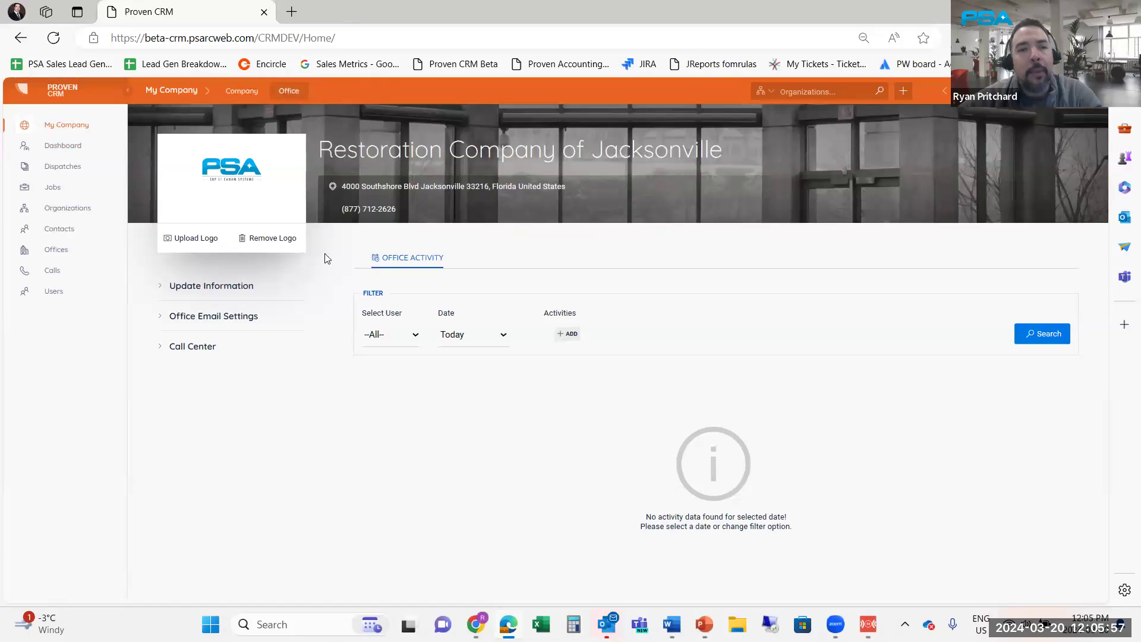
# Open Call Center for the Restoration Company of Jacksonville office to view its phone number
pyautogui.click(194, 353)
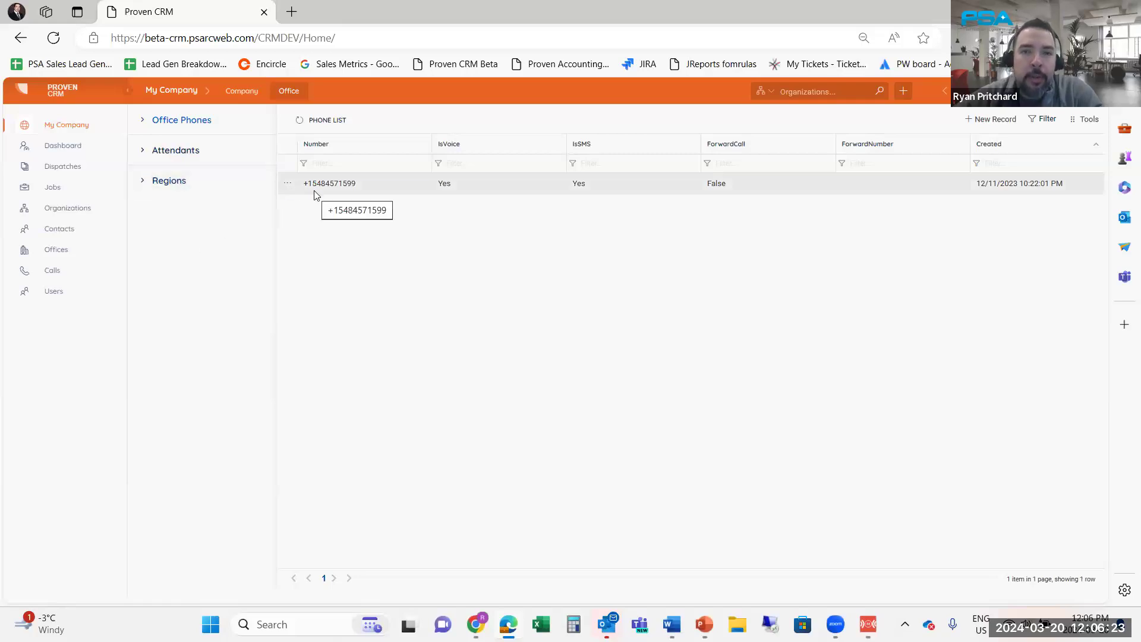
# Bring up the actions menu for the office's single phone number entry
pyautogui.click(288, 183)
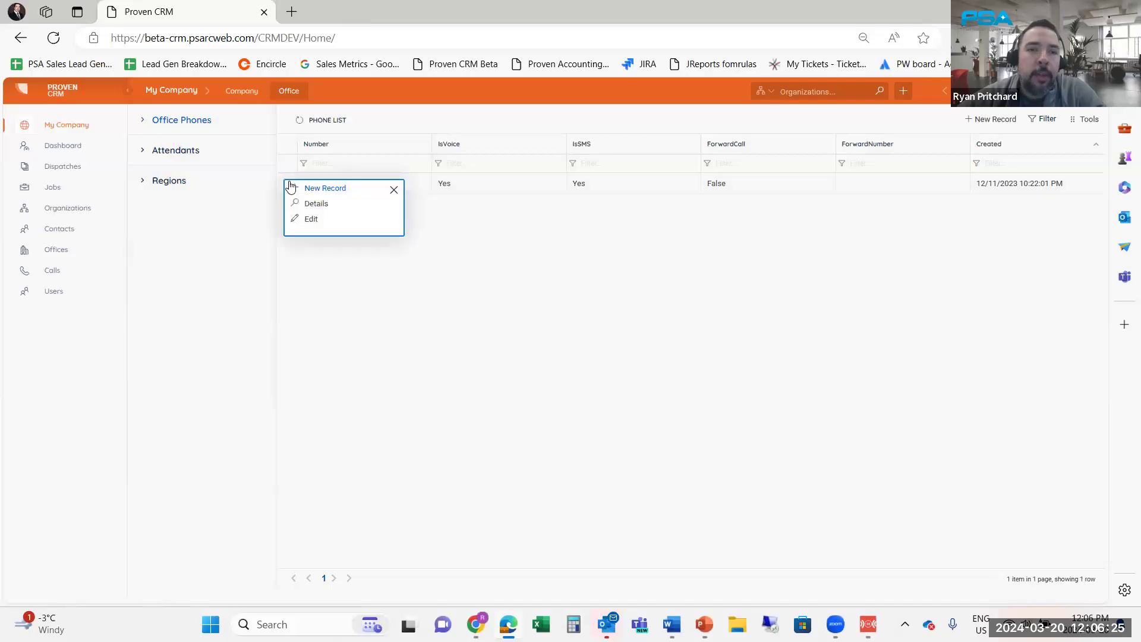
pyautogui.click(313, 220)
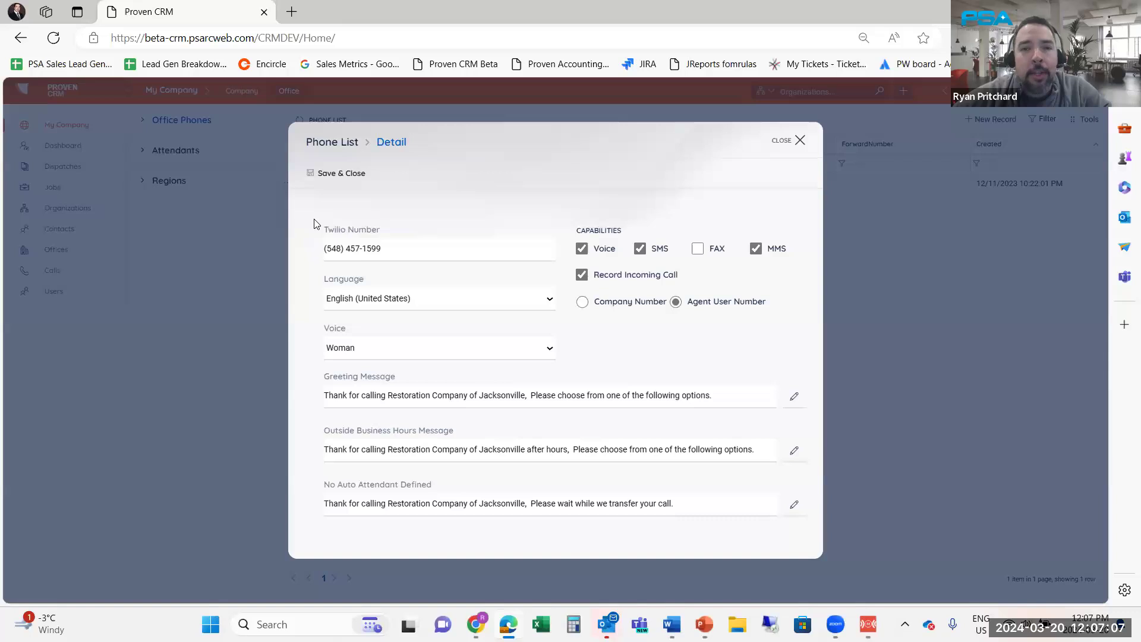
pyautogui.click(779, 141)
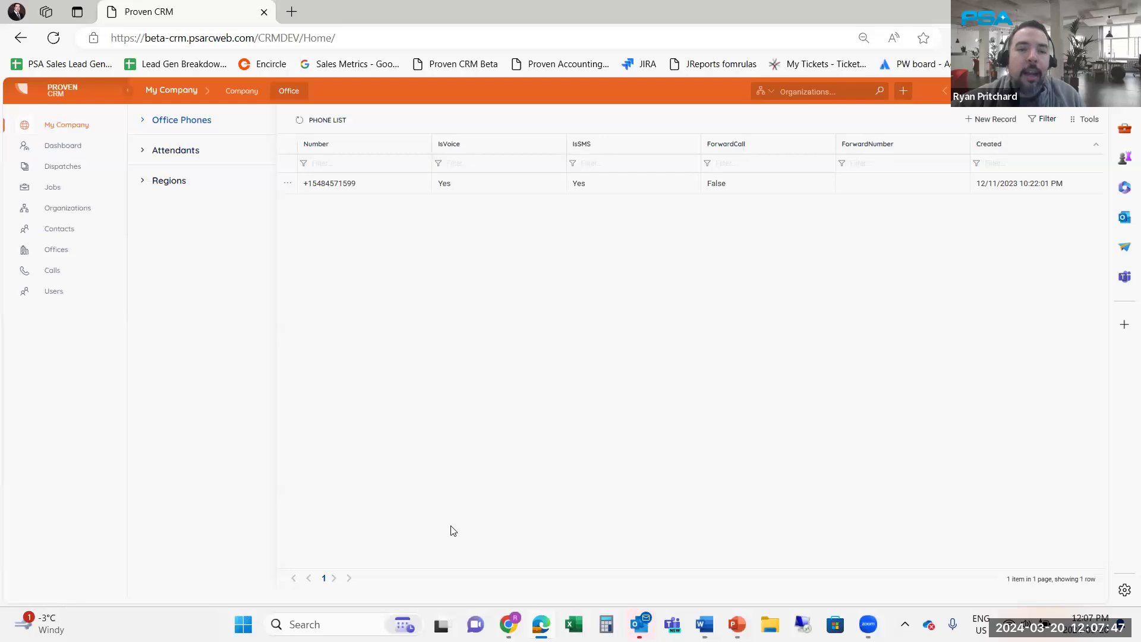
pyautogui.click(287, 183)
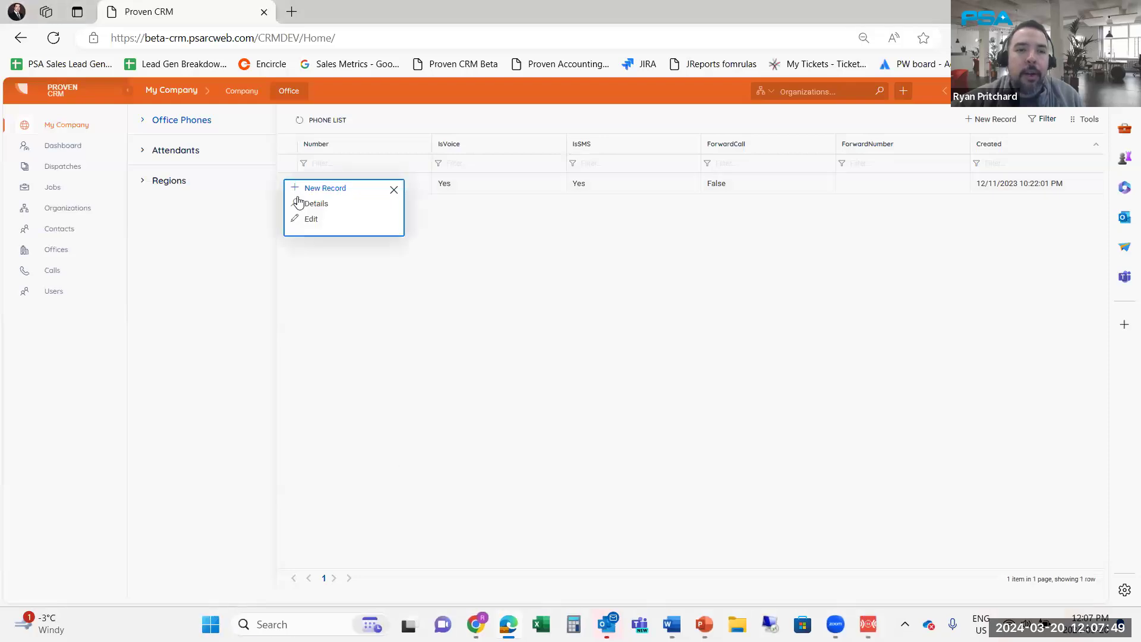
pyautogui.click(310, 221)
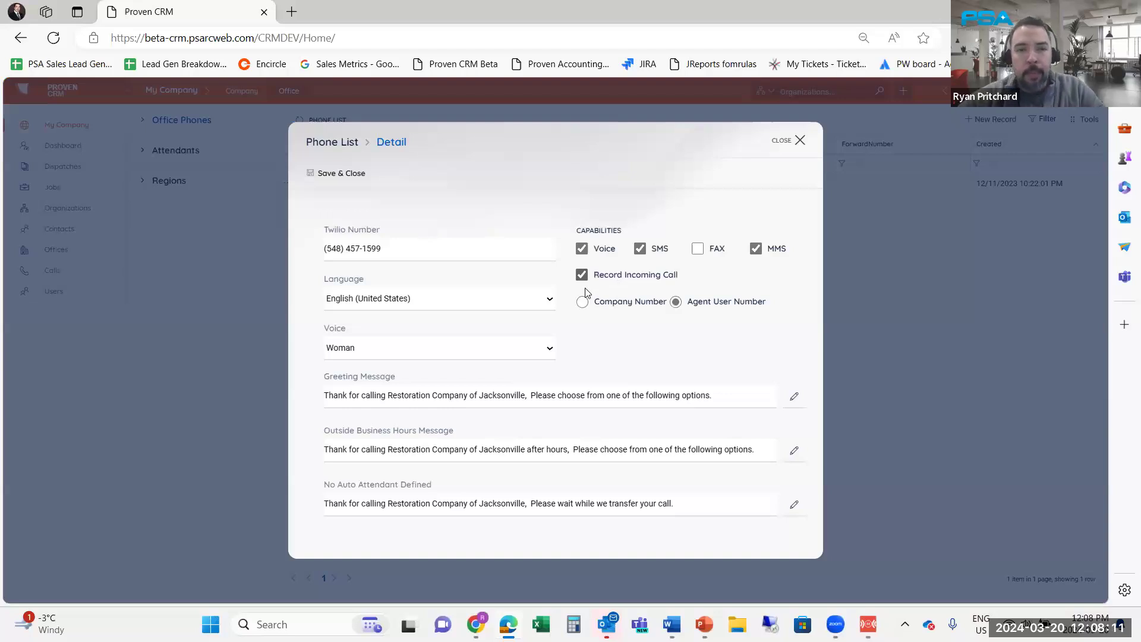
pyautogui.click(551, 300)
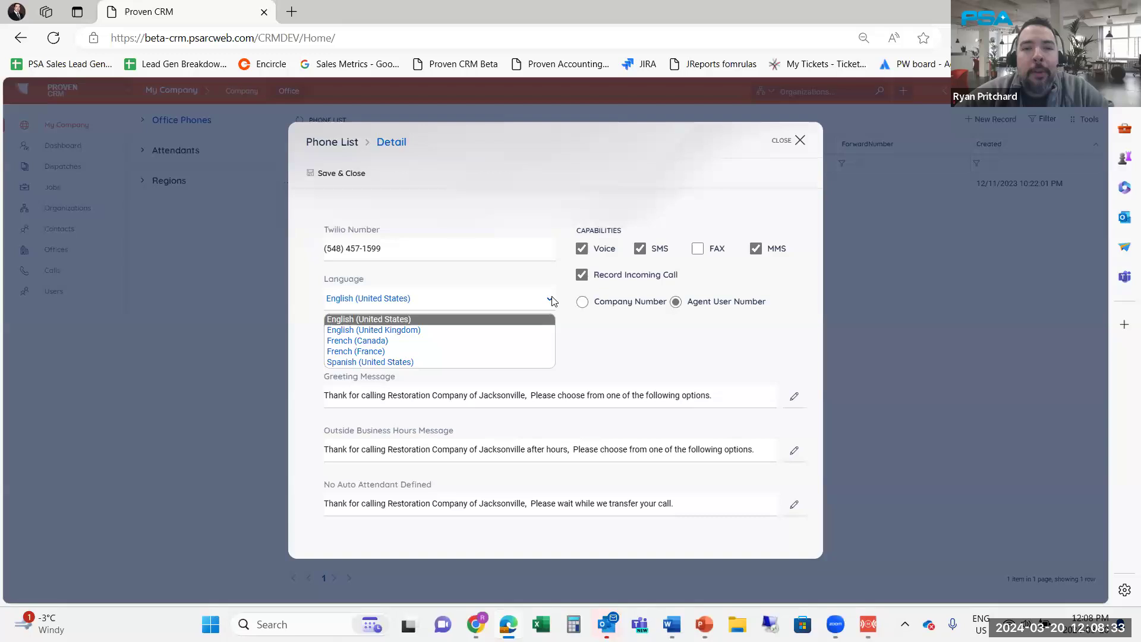
pyautogui.click(609, 340)
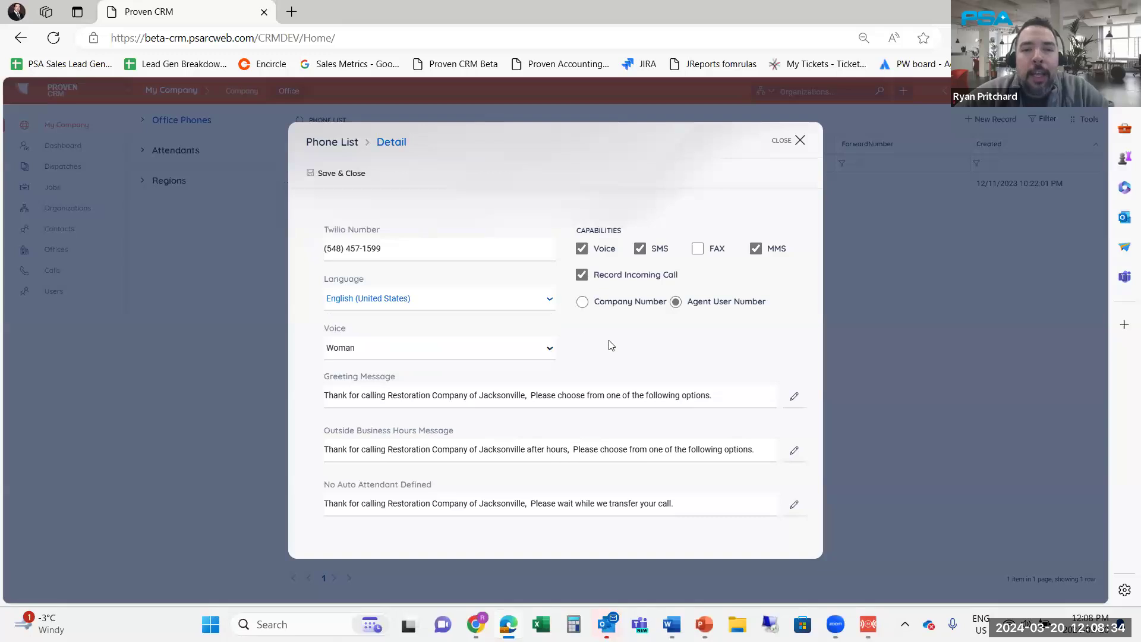
pyautogui.click(466, 354)
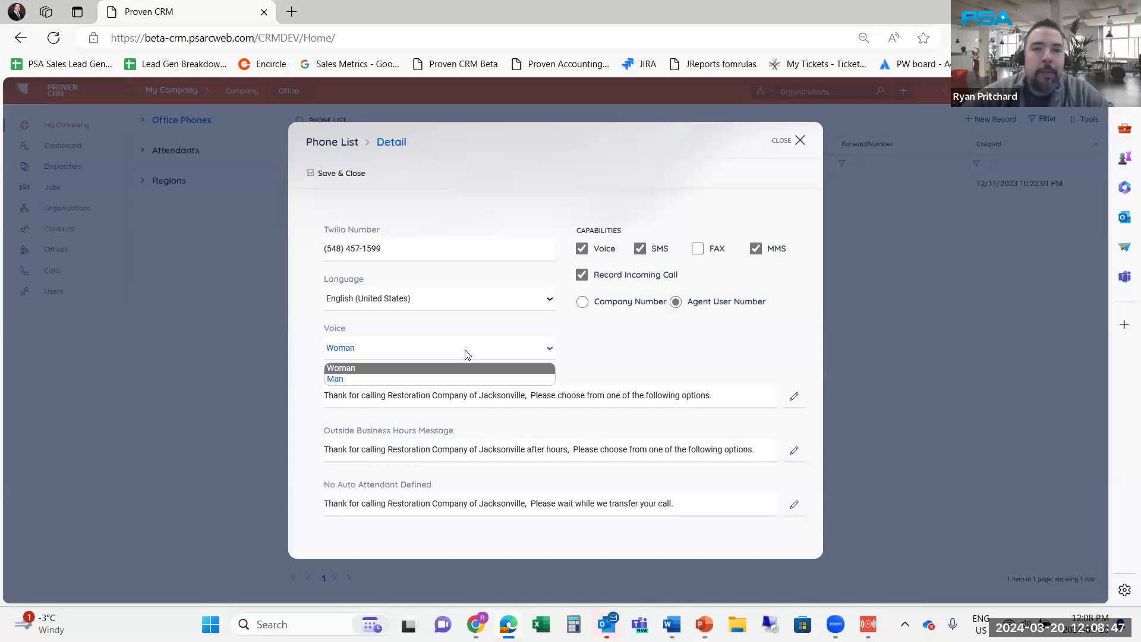
pyautogui.click(641, 368)
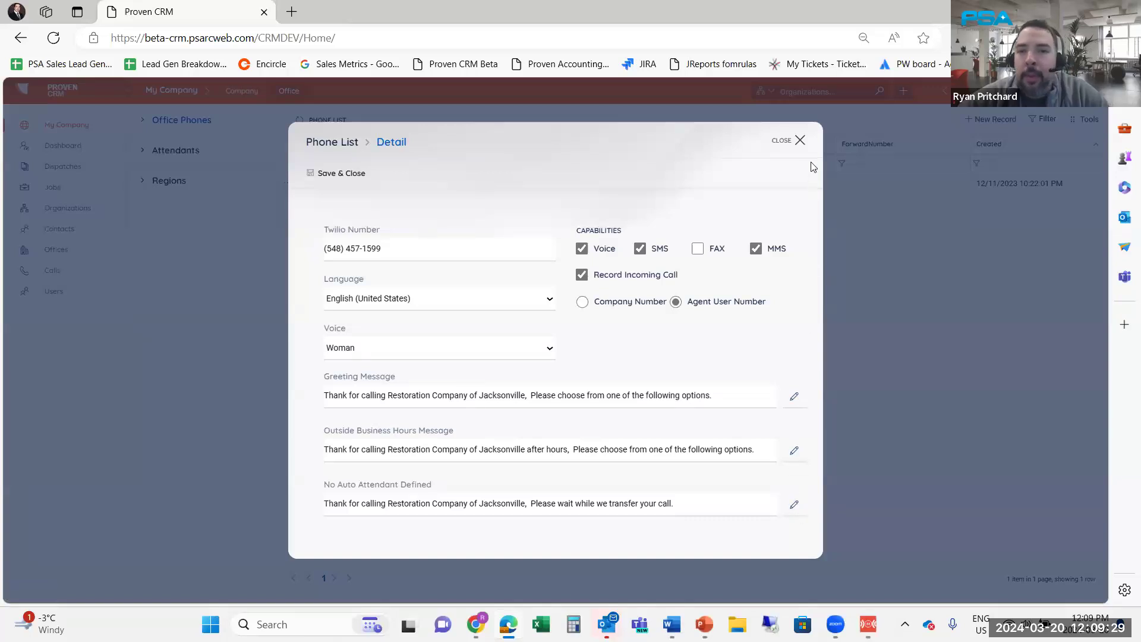
pyautogui.click(800, 142)
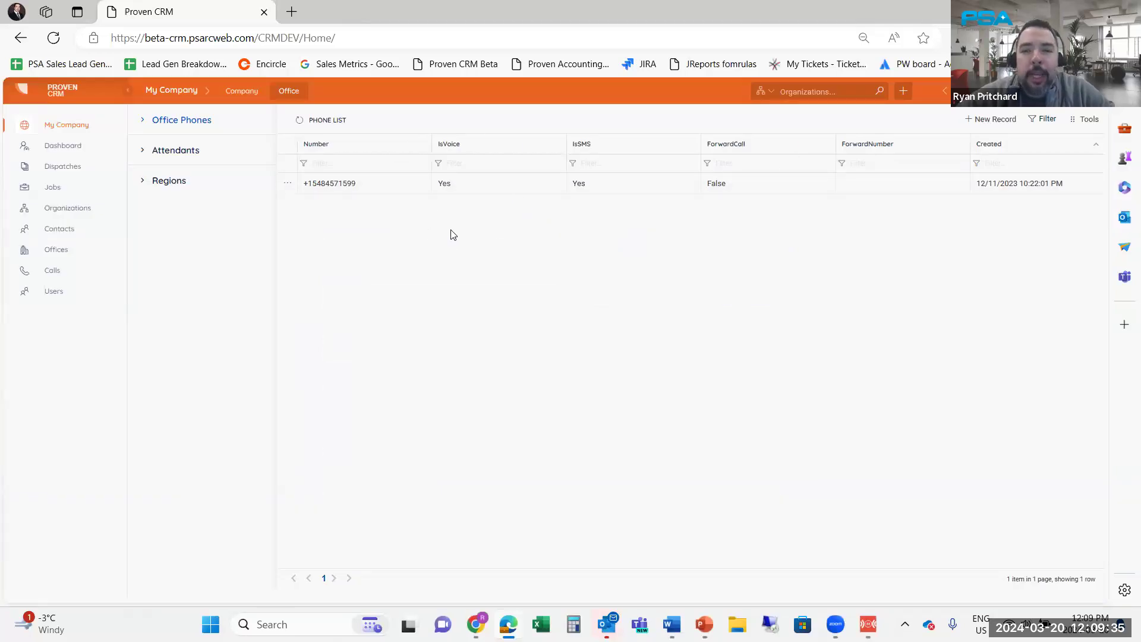
# List the Afterhours and Business Hours attendants and start a blank new attendant record
pyautogui.click(192, 157)
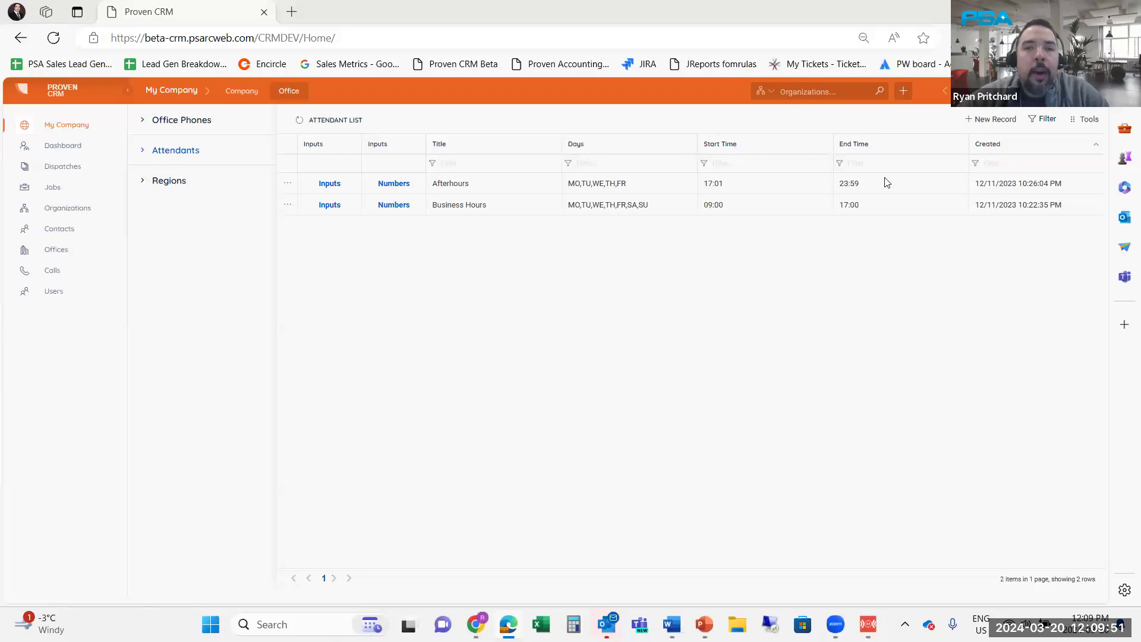
pyautogui.click(979, 125)
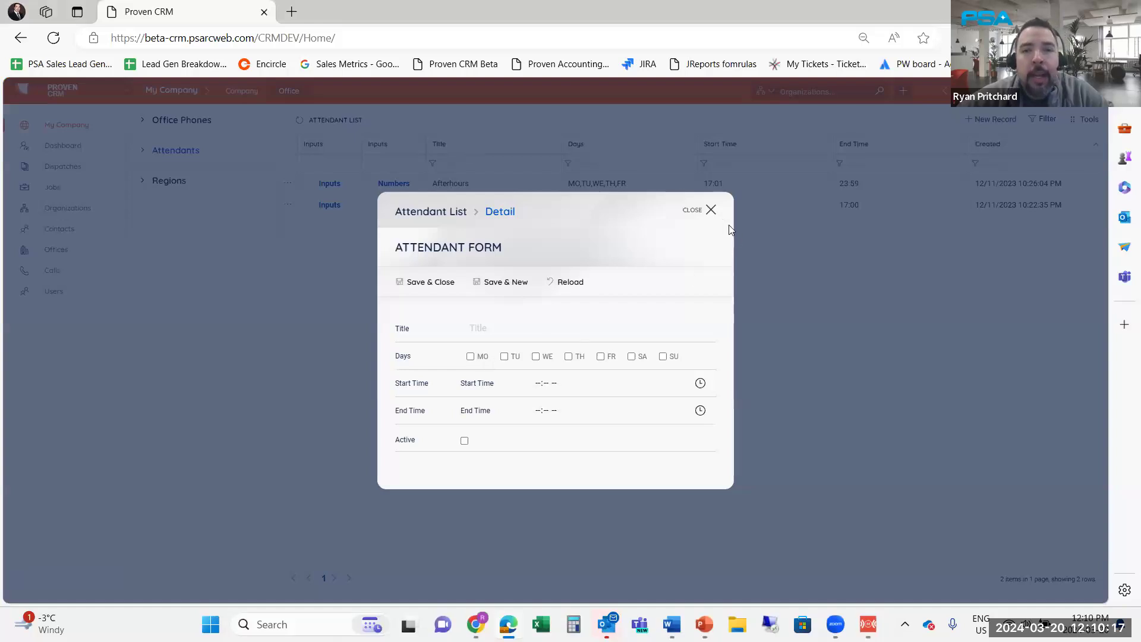
# Discard the blank attendant form and review the Afterhours schedule's settings
pyautogui.click(711, 210)
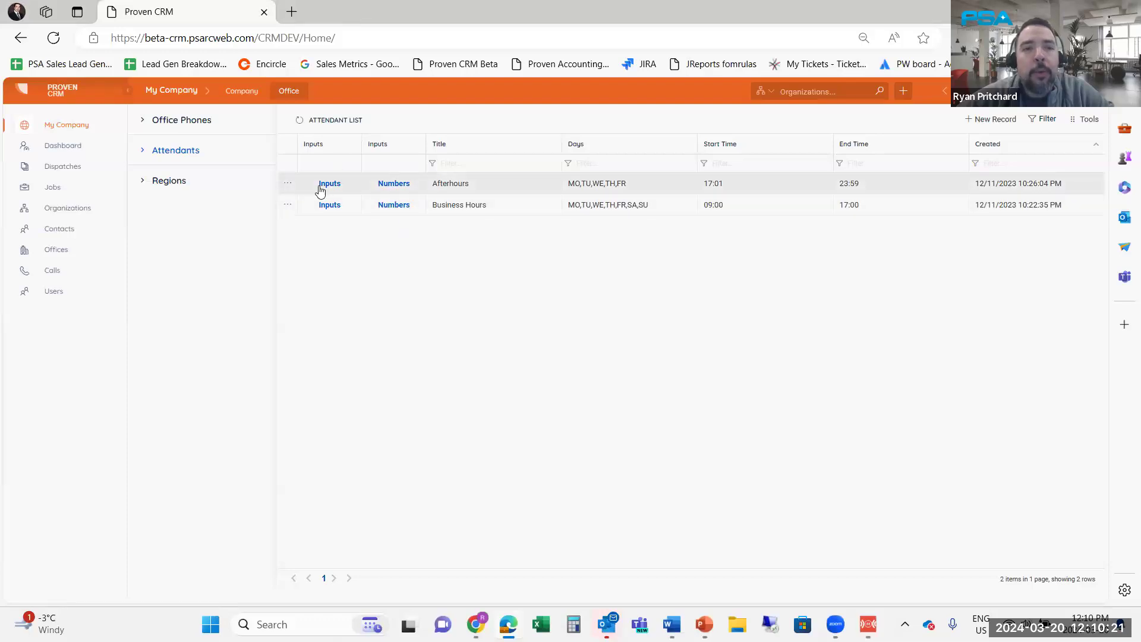
pyautogui.click(287, 184)
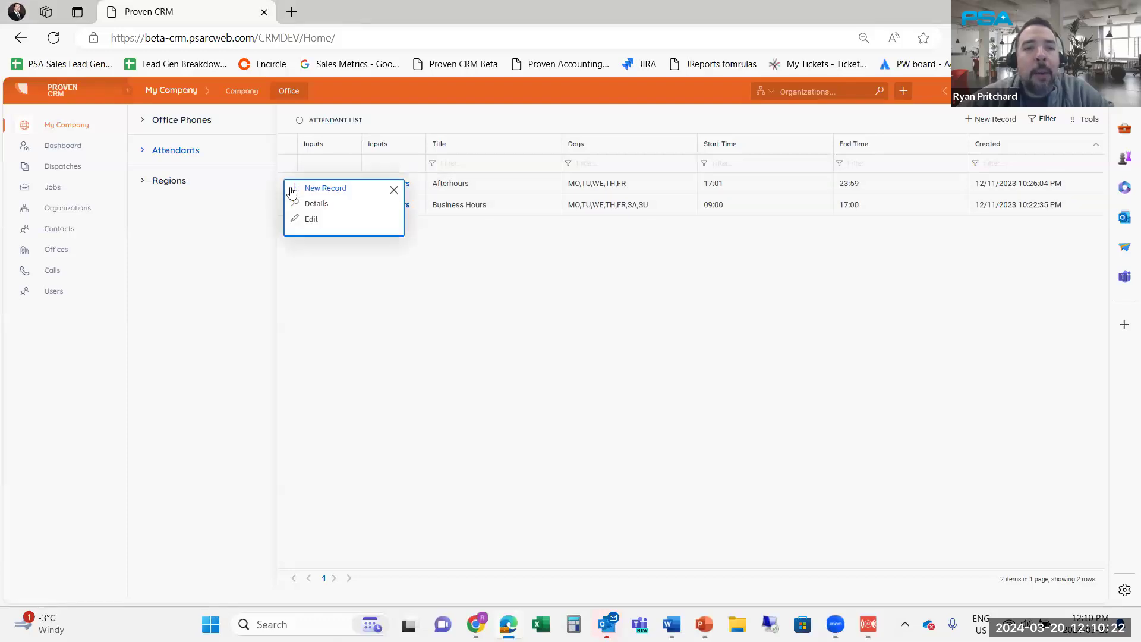
pyautogui.click(312, 219)
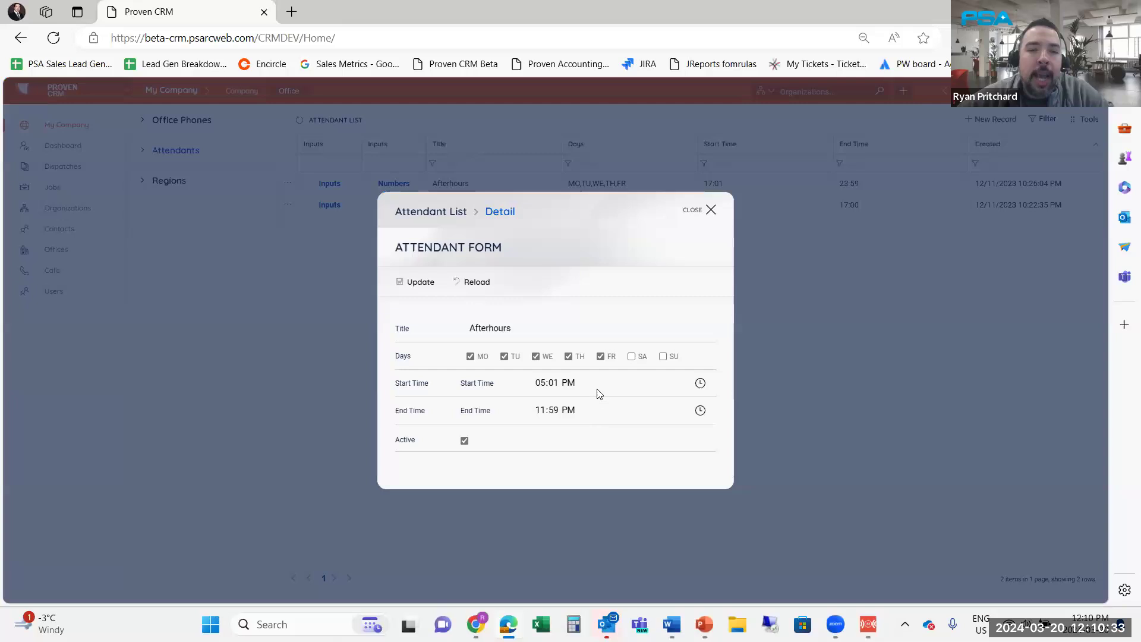
pyautogui.click(705, 212)
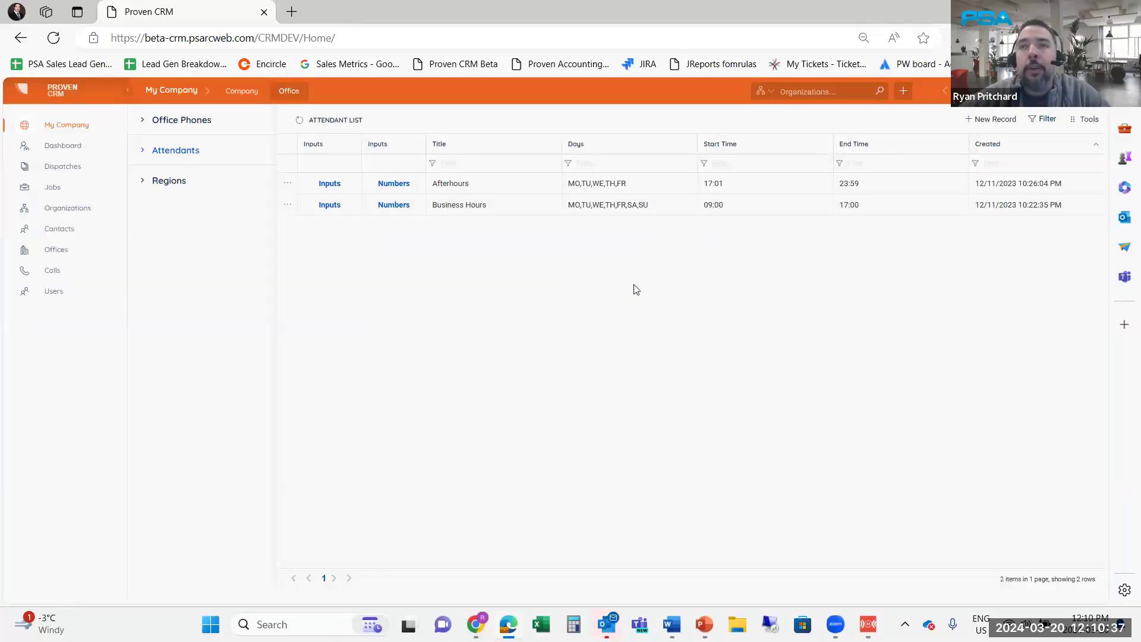
# Review the Business Hours schedule and its IVR inputs, where pressing 1 reaches a live agent
pyautogui.click(326, 209)
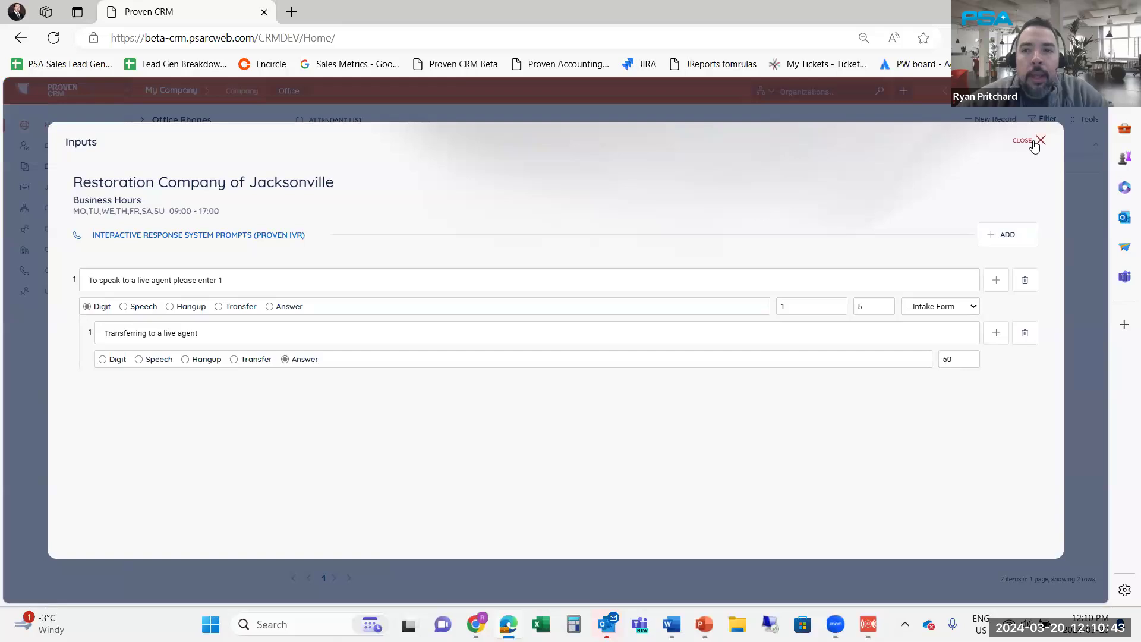
pyautogui.click(1034, 143)
pyautogui.click(287, 205)
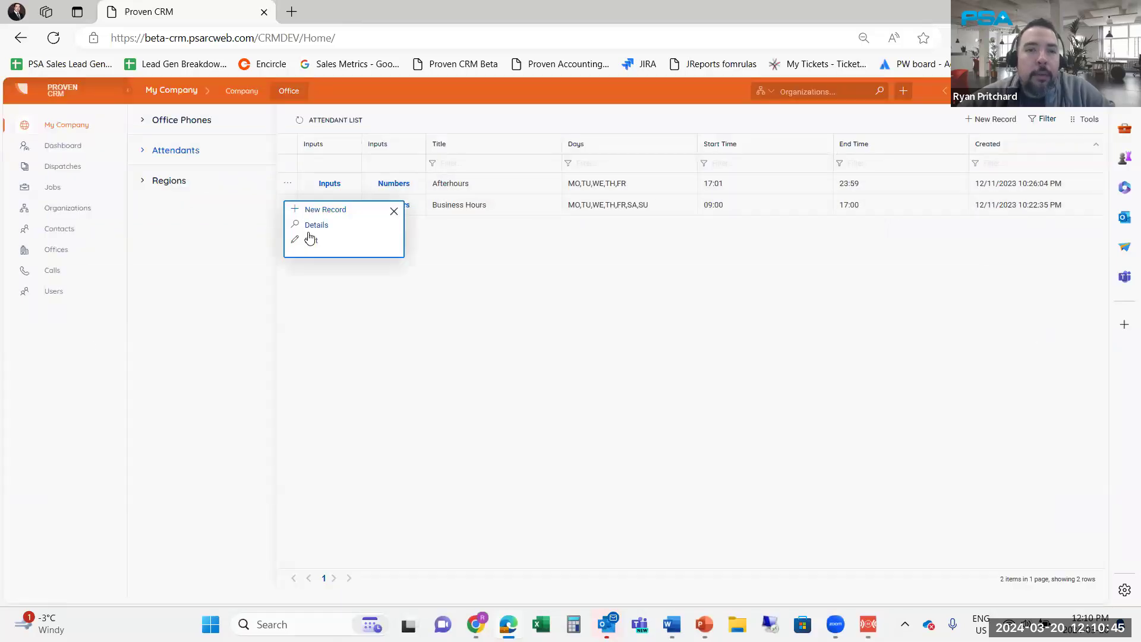
pyautogui.click(311, 241)
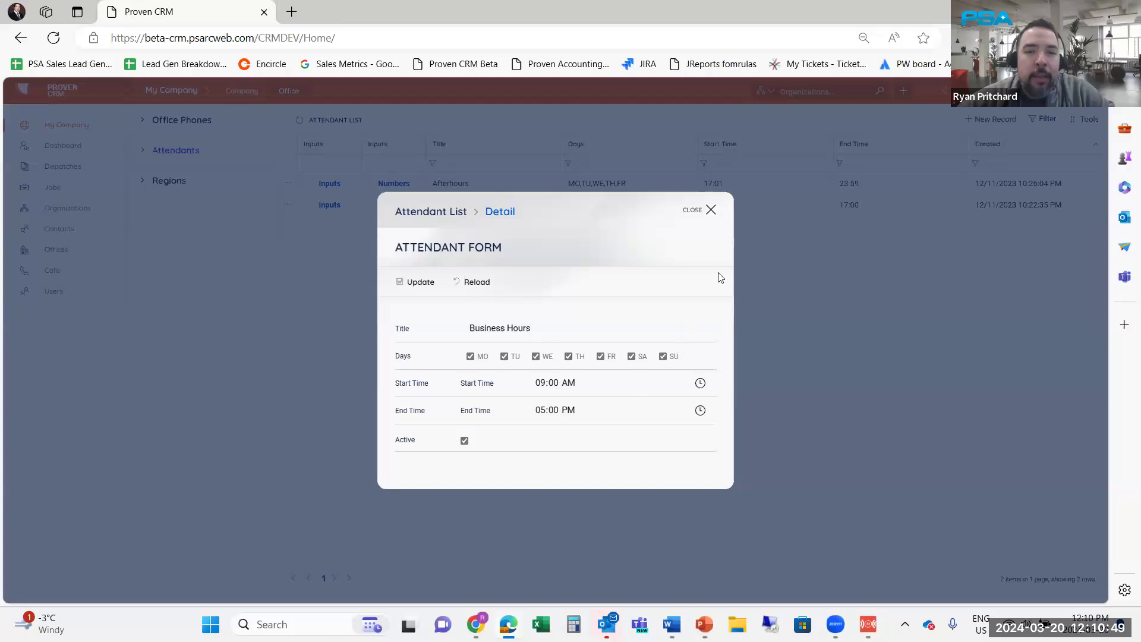
pyautogui.click(711, 210)
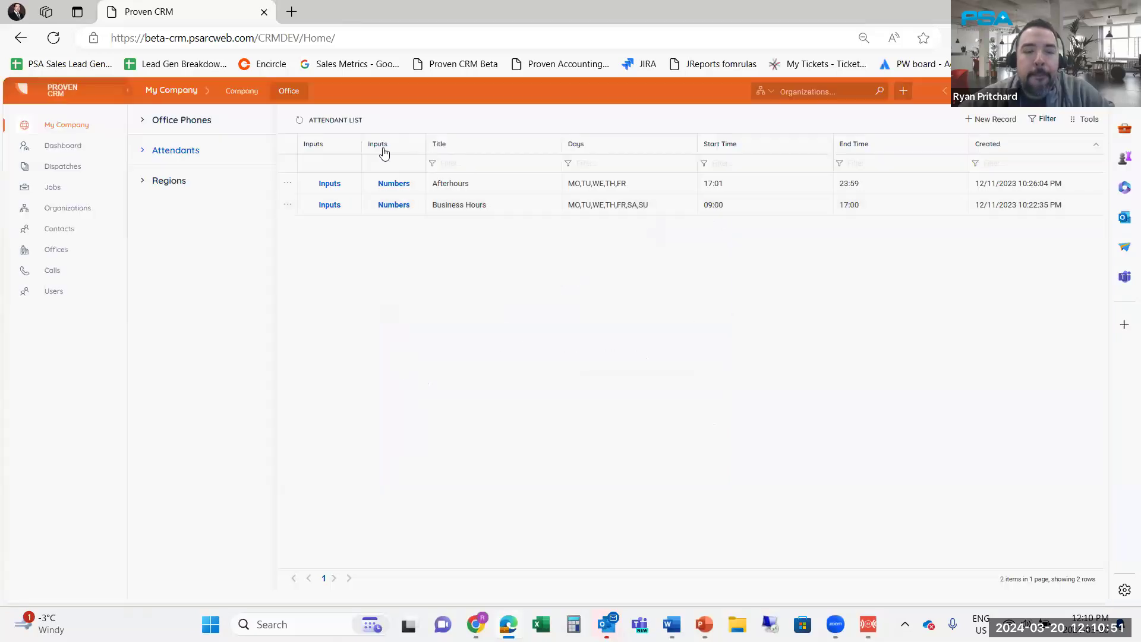
pyautogui.click(330, 205)
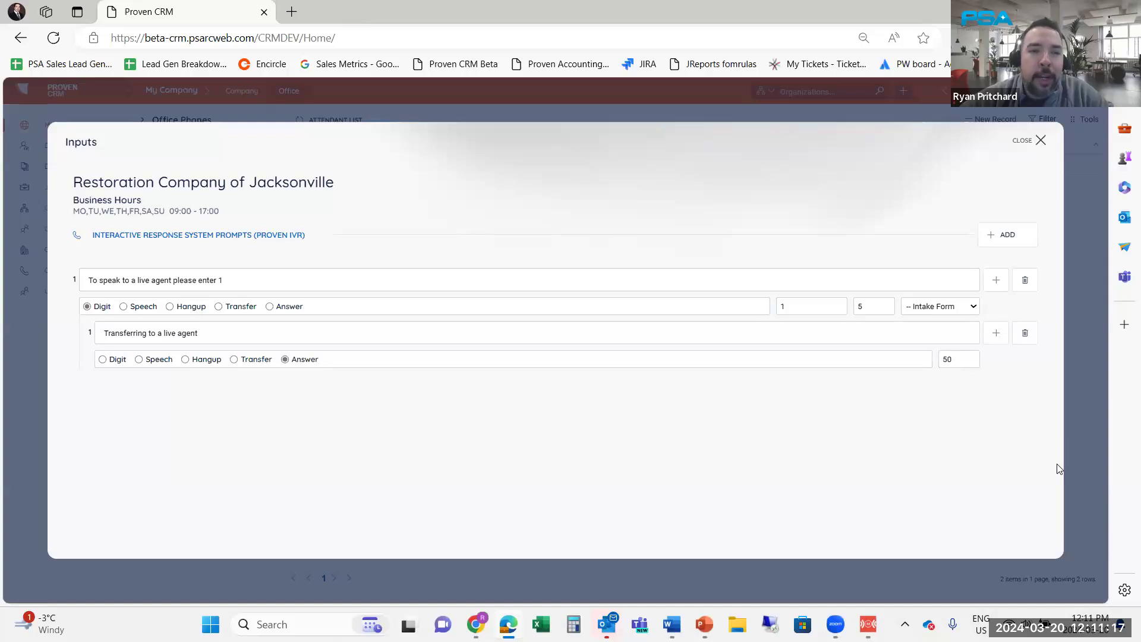
# Inspect the Business Hours prompt rows, Intake Form field and transfer prompt, leaving them unchanged
pyautogui.click(1017, 240)
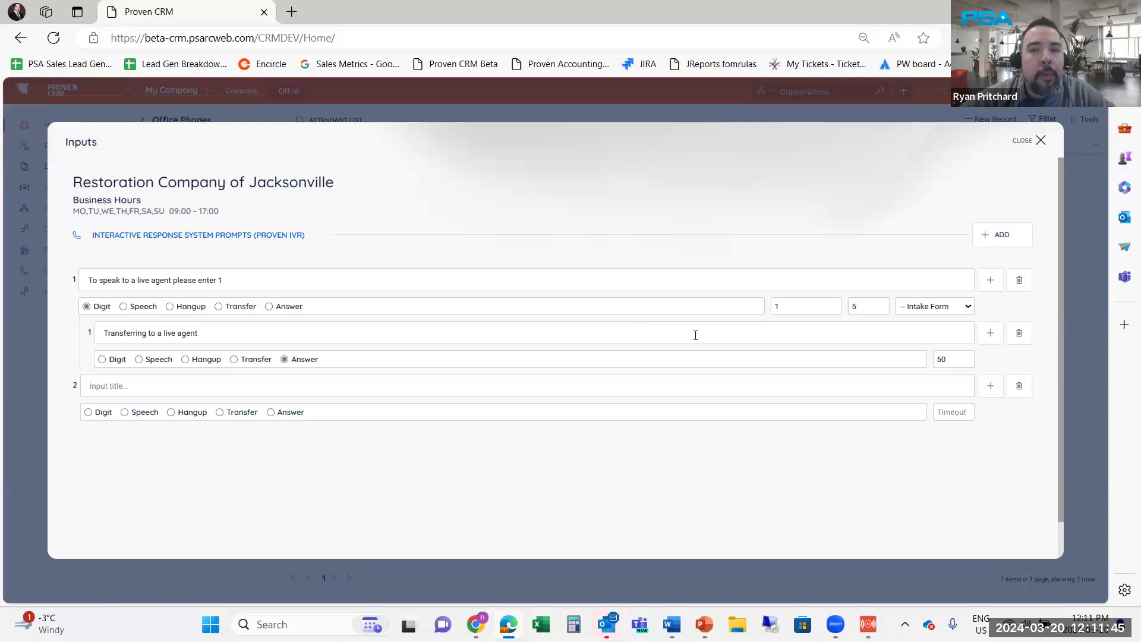
pyautogui.click(801, 303)
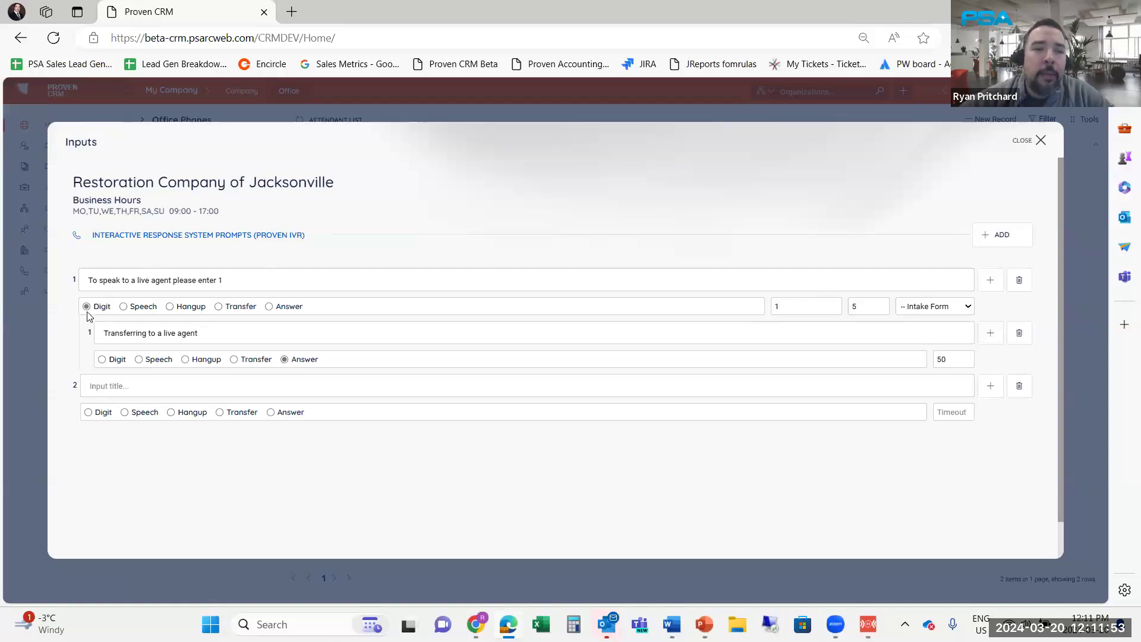
pyautogui.click(960, 313)
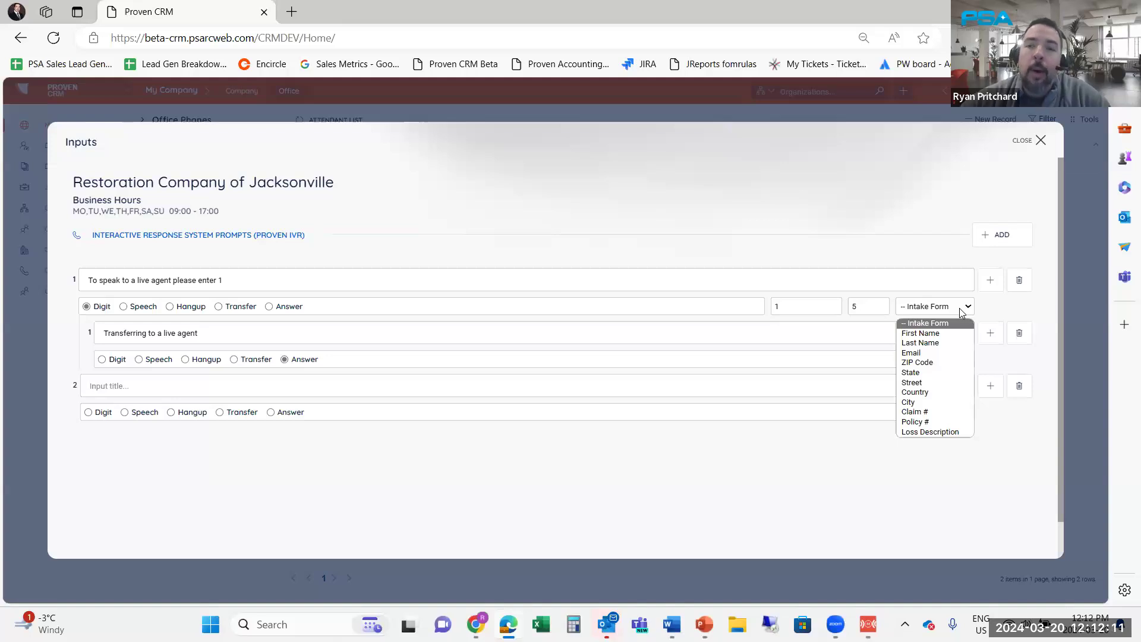
pyautogui.click(959, 308)
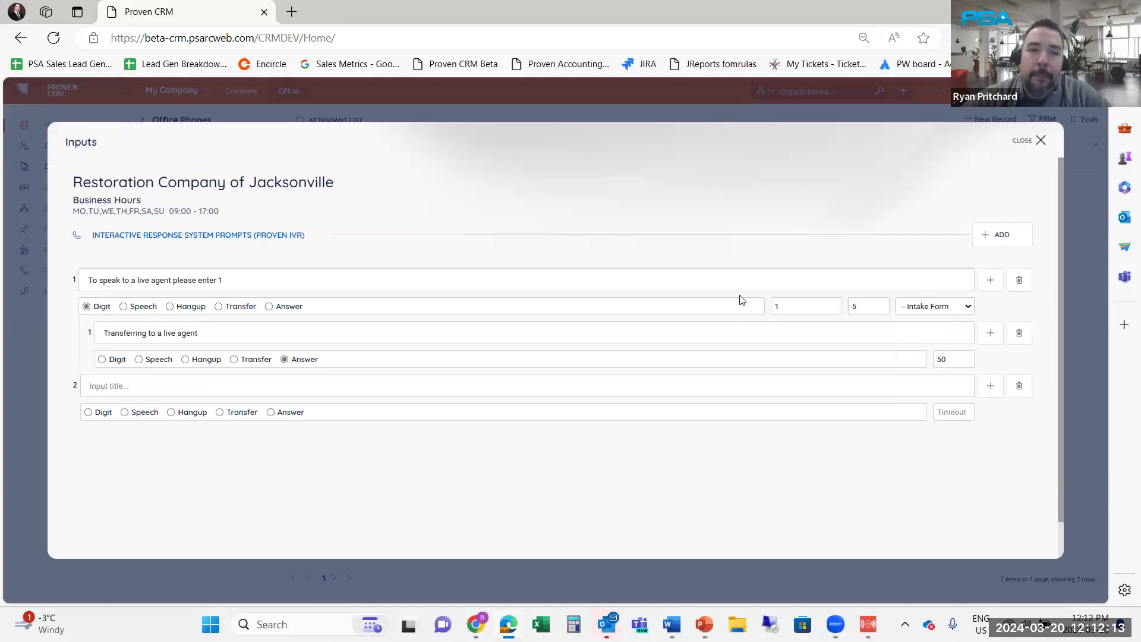
pyautogui.click(202, 334)
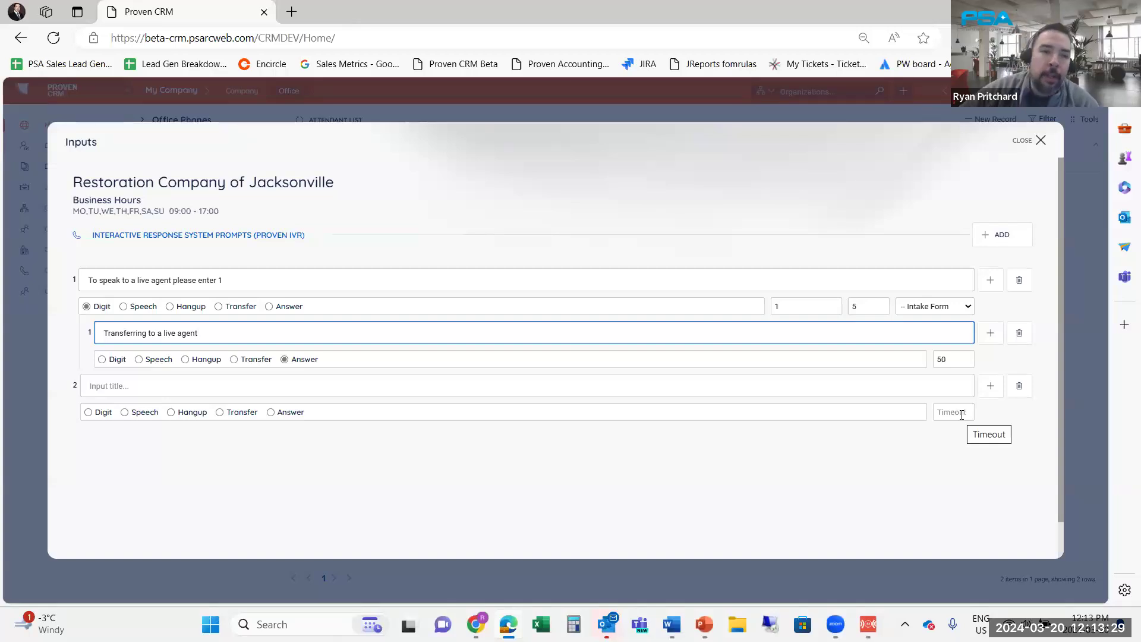
pyautogui.click(1027, 146)
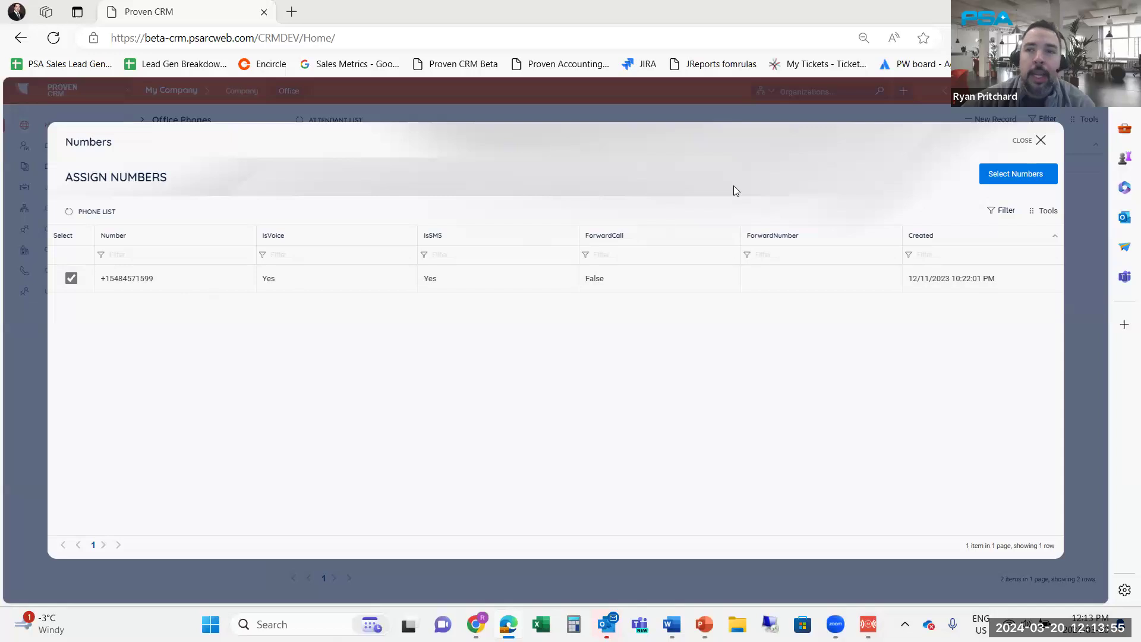
# Close the Numbers dialog and list the Myrtle Beach and Jacksonville regions
pyautogui.click(1026, 145)
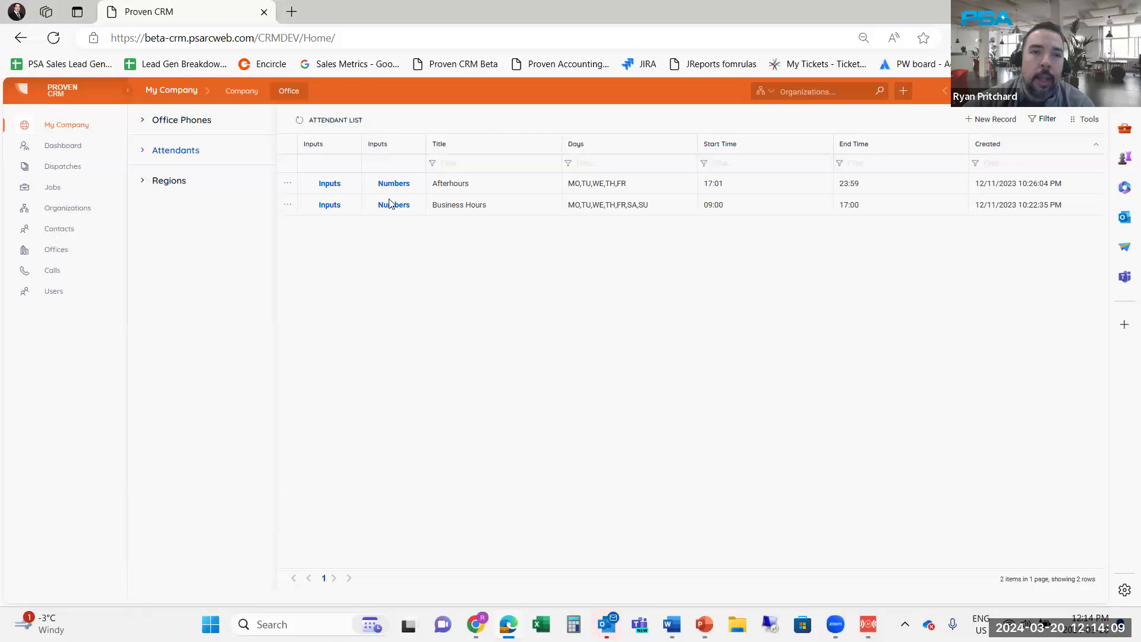
pyautogui.click(169, 182)
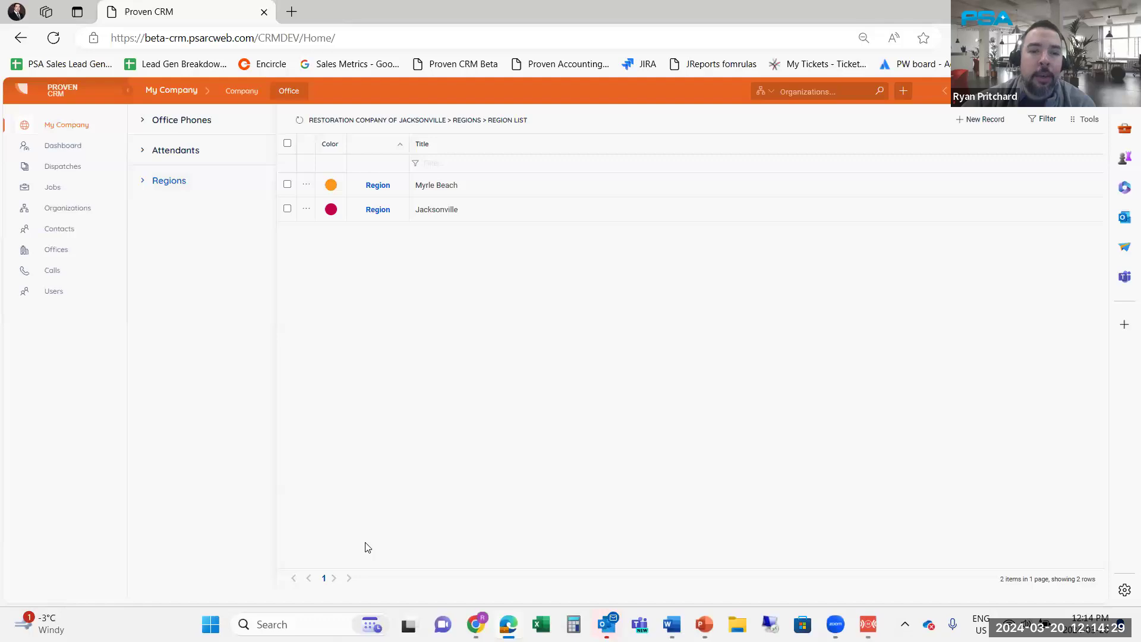
# Open the Jacksonville region's all-Florida coverage and switch to city-based selection
pyautogui.click(377, 209)
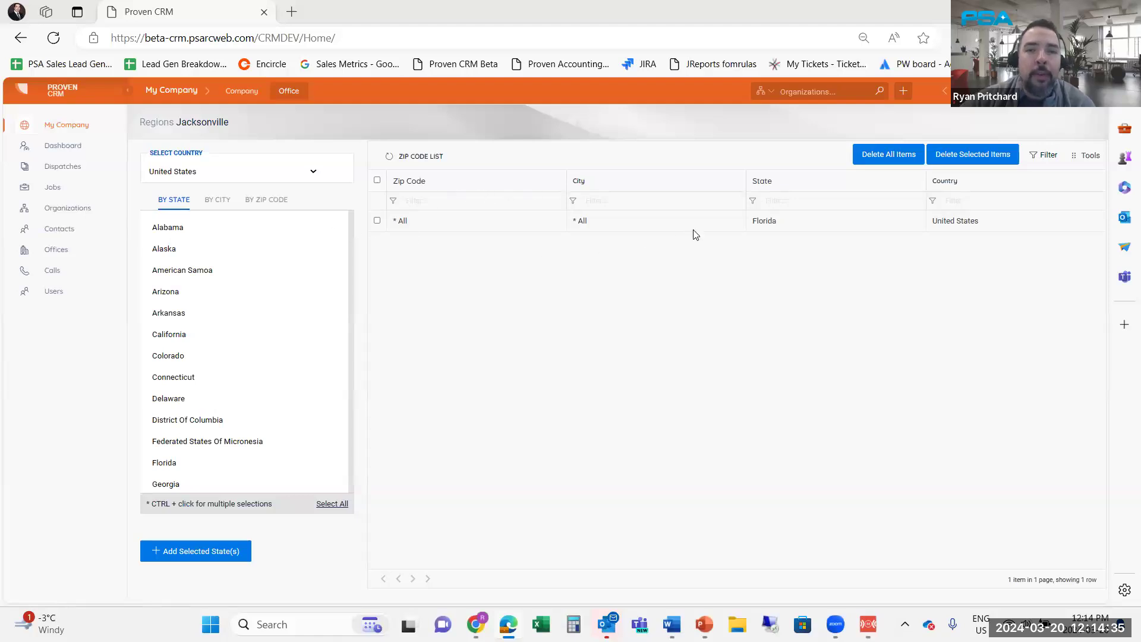
pyautogui.click(216, 204)
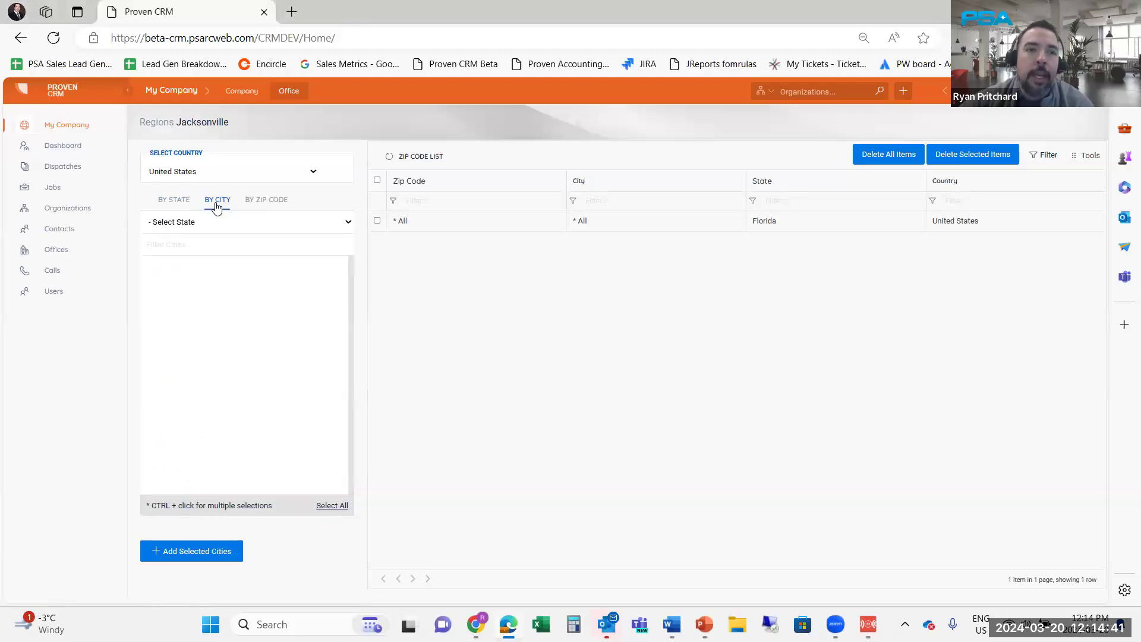
# Pick Florida, filter cities by 'Jackson' and select JACKSONVILLE, then view the 12-office list
pyautogui.click(203, 225)
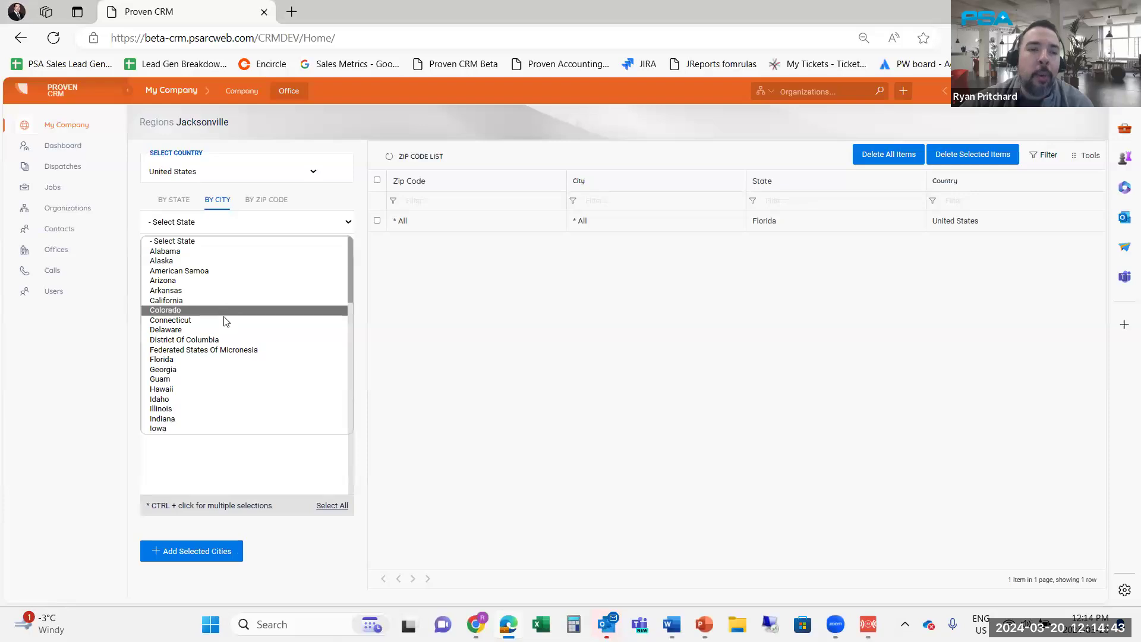
pyautogui.click(194, 360)
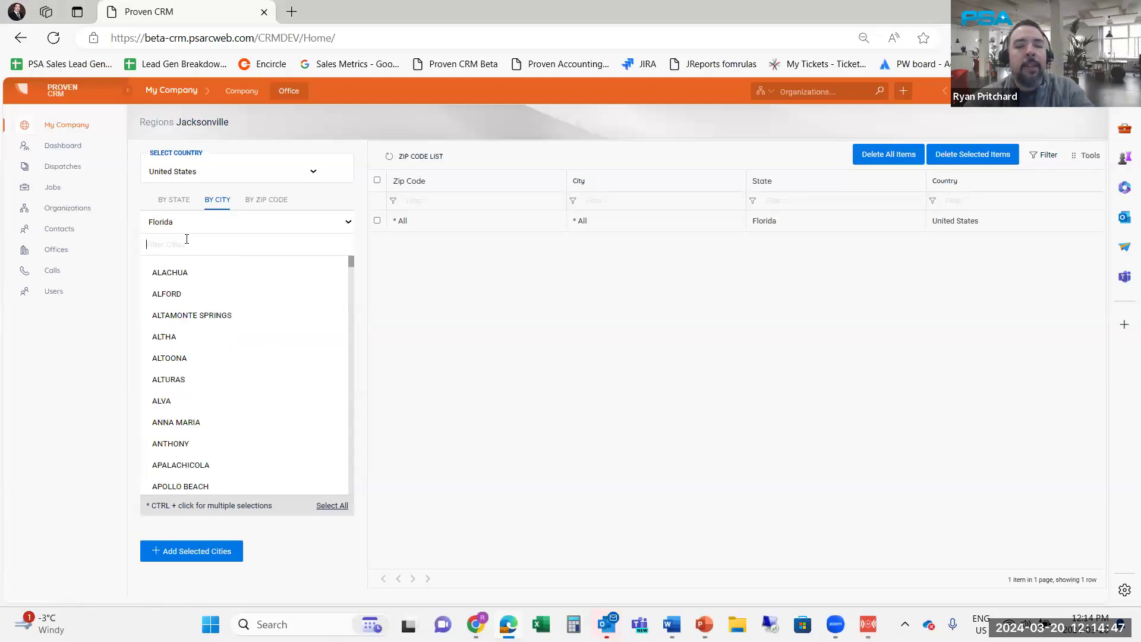
pyautogui.write('Jackson')
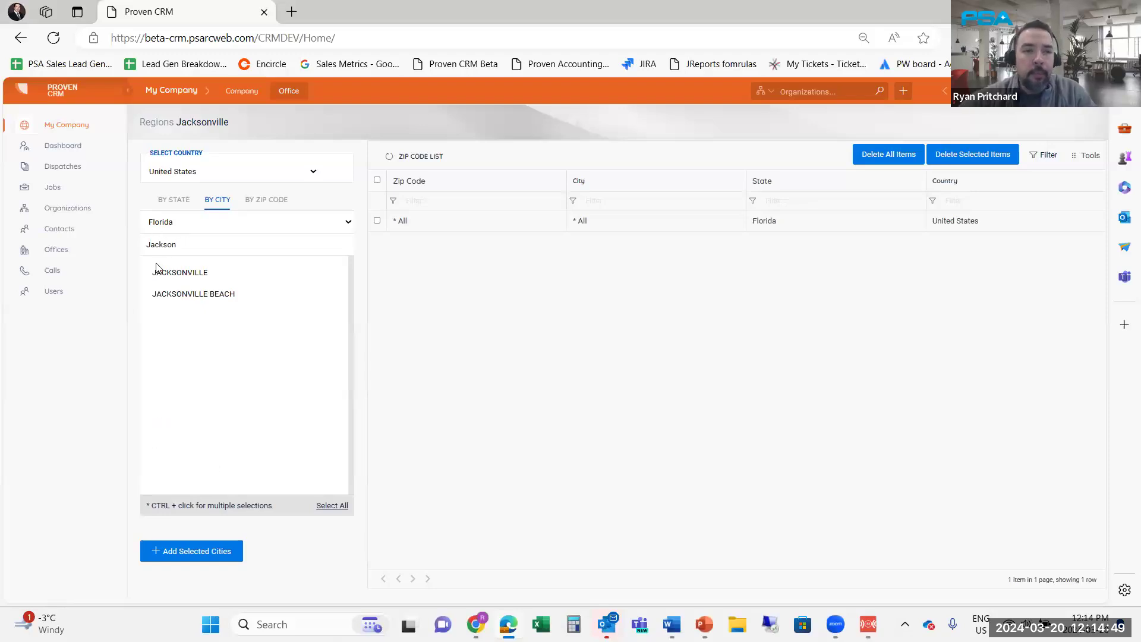
pyautogui.click(159, 273)
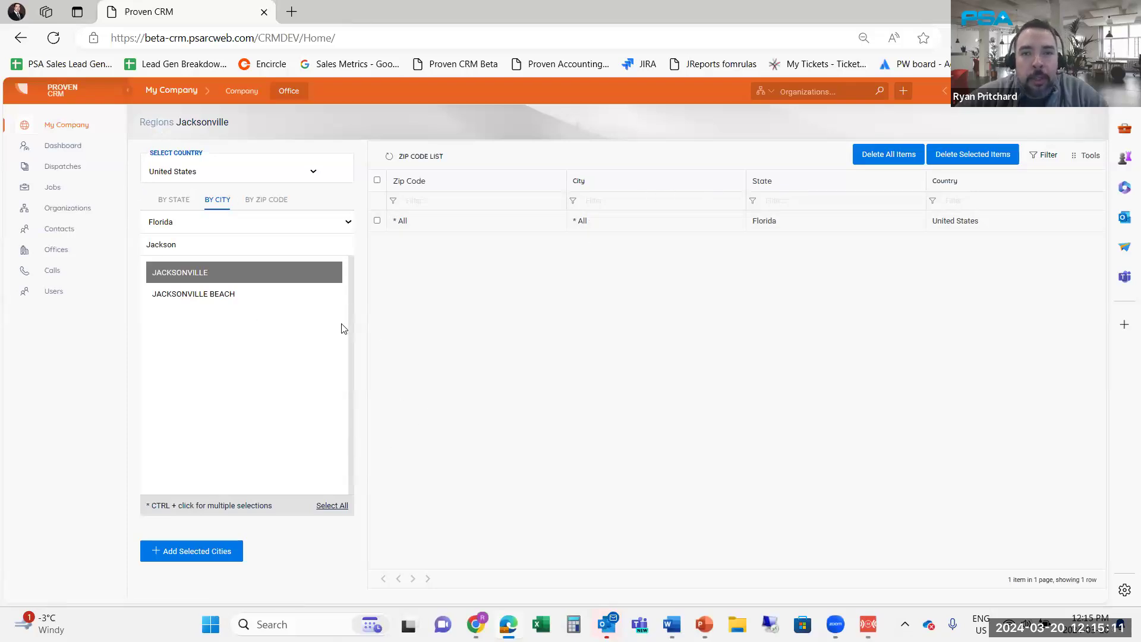
pyautogui.click(56, 251)
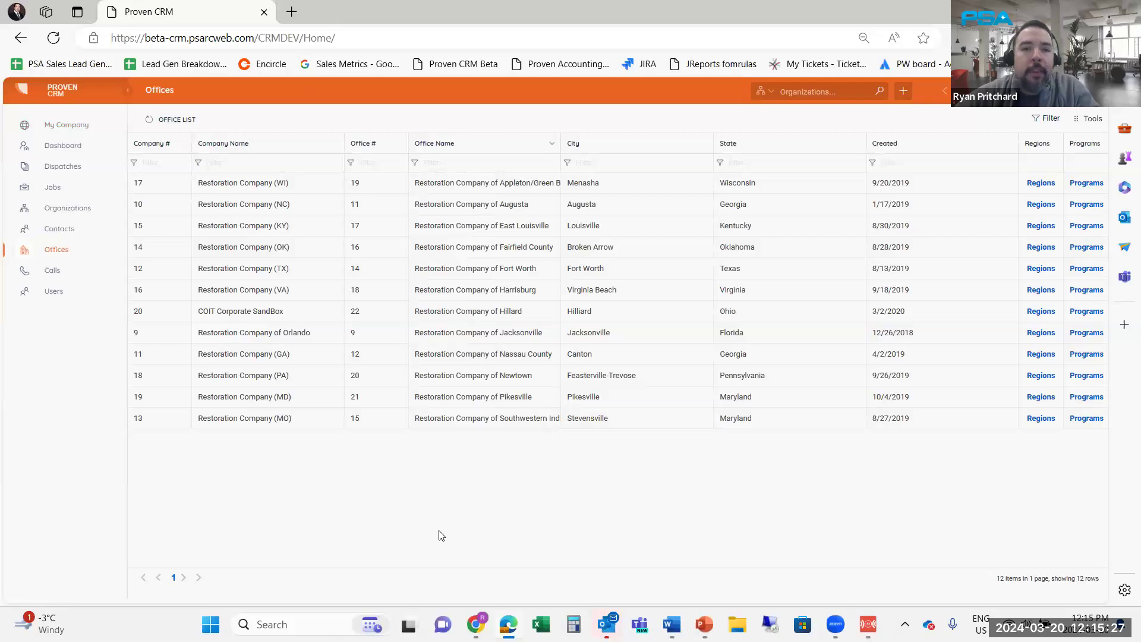
# Present the slides from Course Agenda to the 3. EMPLOYEE SETUP slide, then return to the CRM
pyautogui.hotkey('alt', 'Tab')
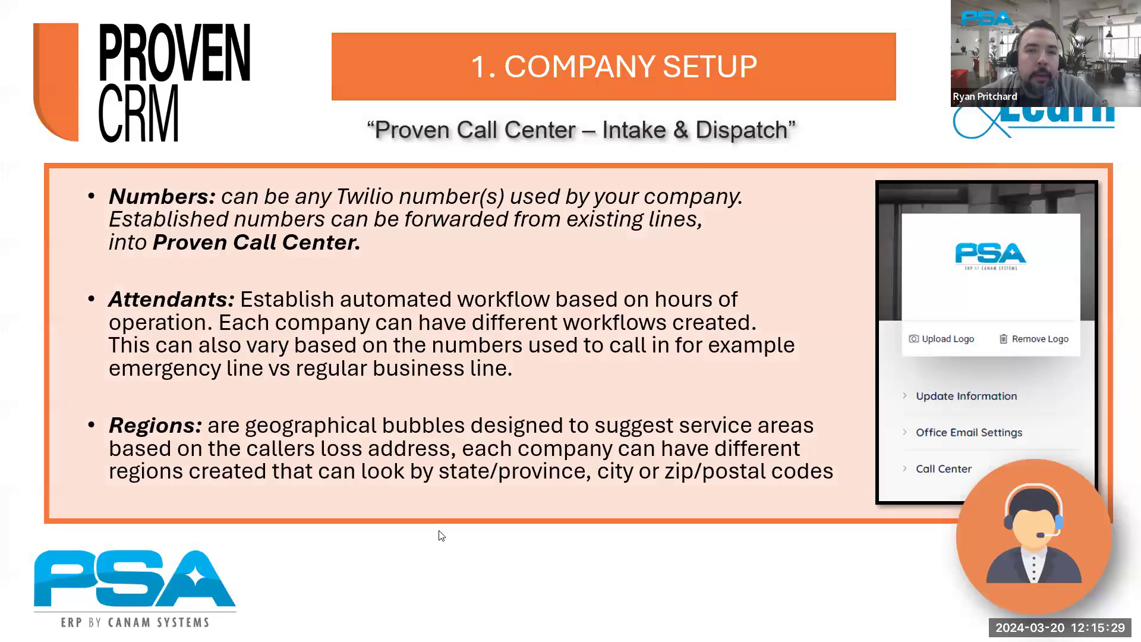
pyautogui.press('Left')
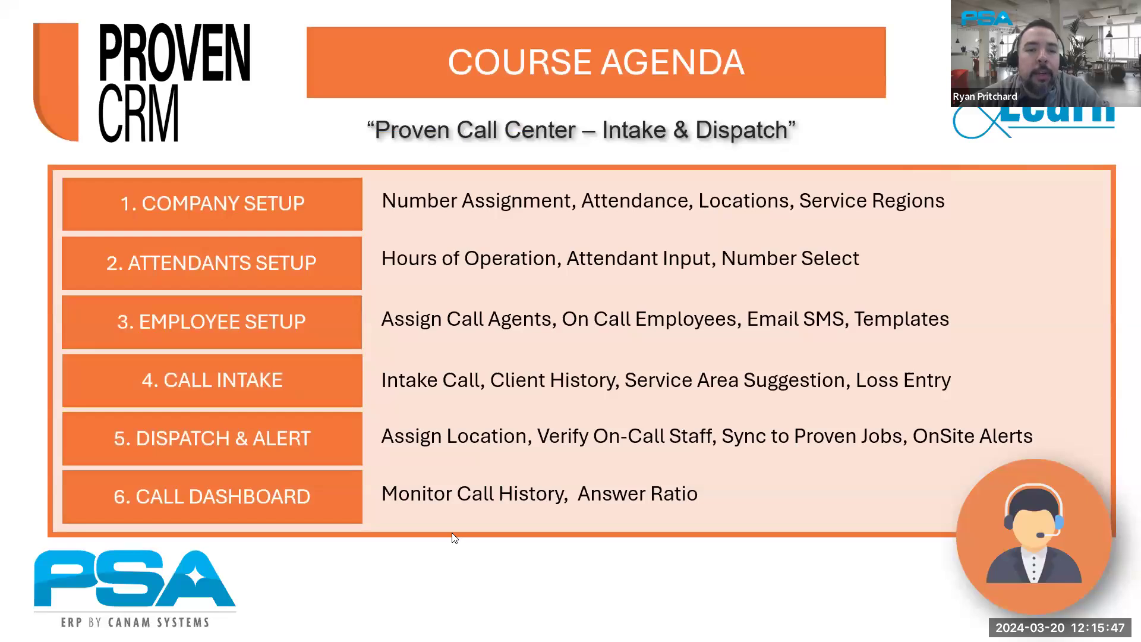
pyautogui.click(455, 316)
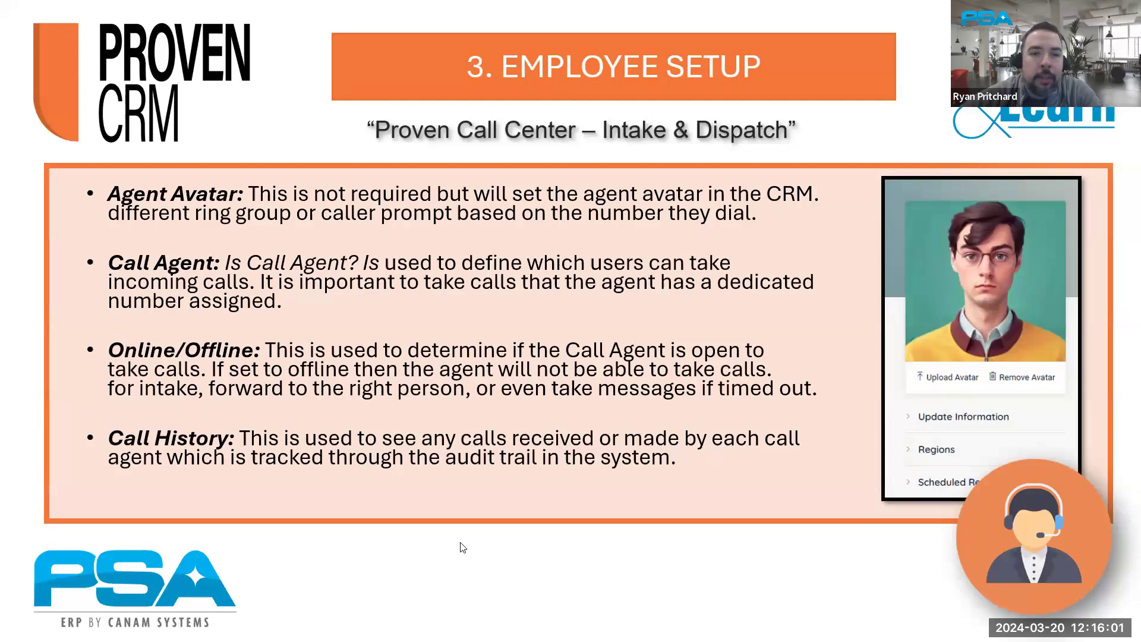
pyautogui.hotkey('alt', 'Tab')
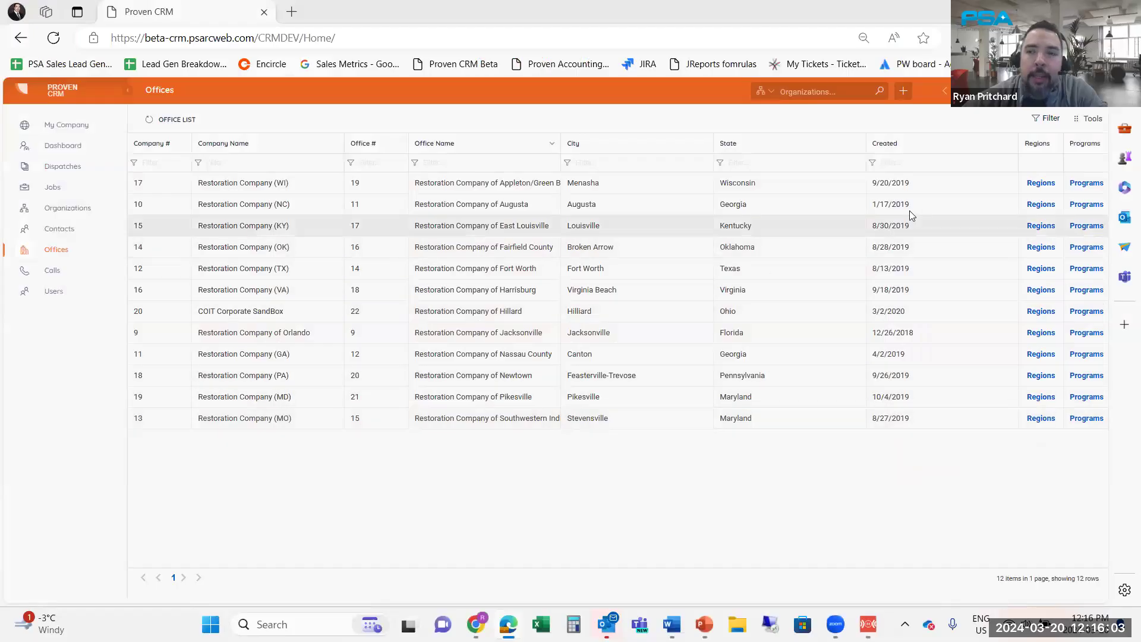
# Open the call agent's User Details profile and review its Update Information form without changes
pyautogui.click(1092, 93)
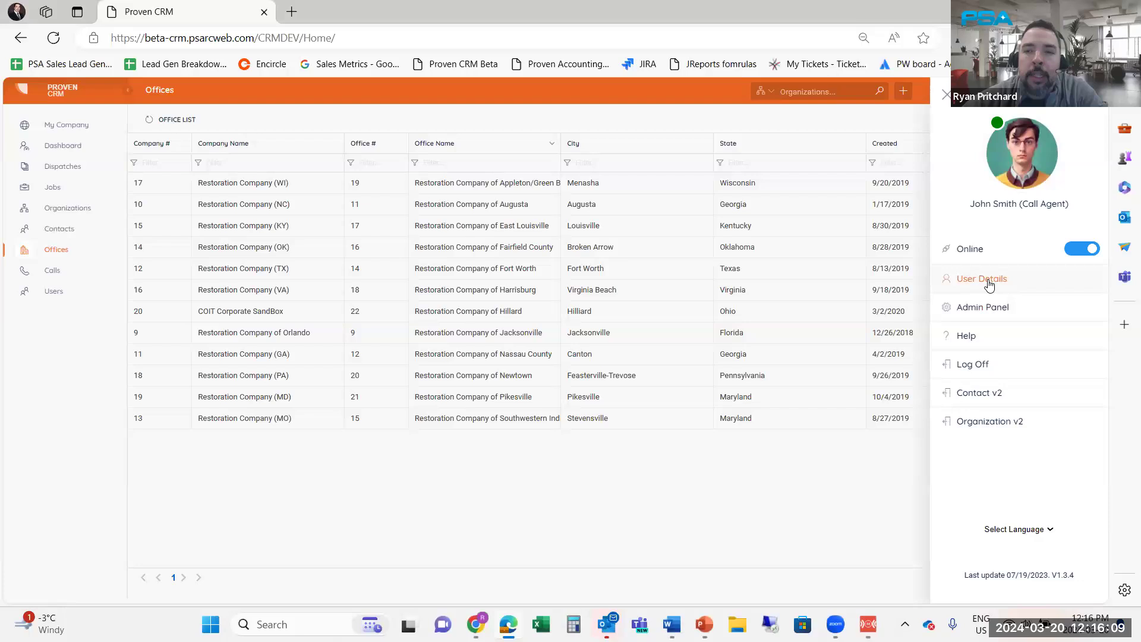
pyautogui.click(988, 284)
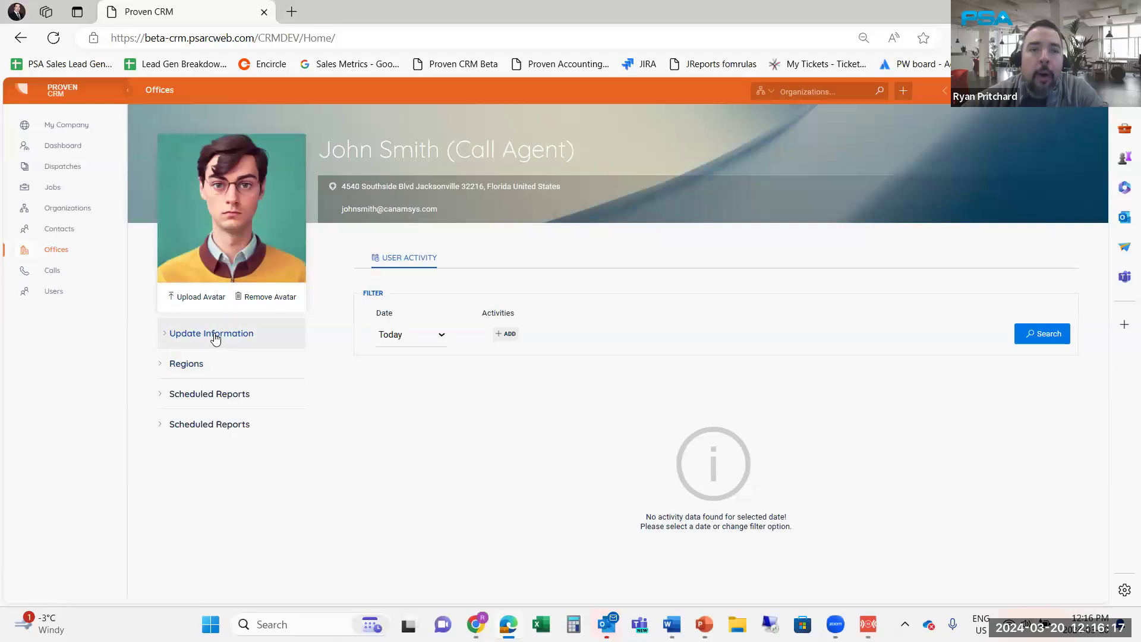
pyautogui.click(215, 335)
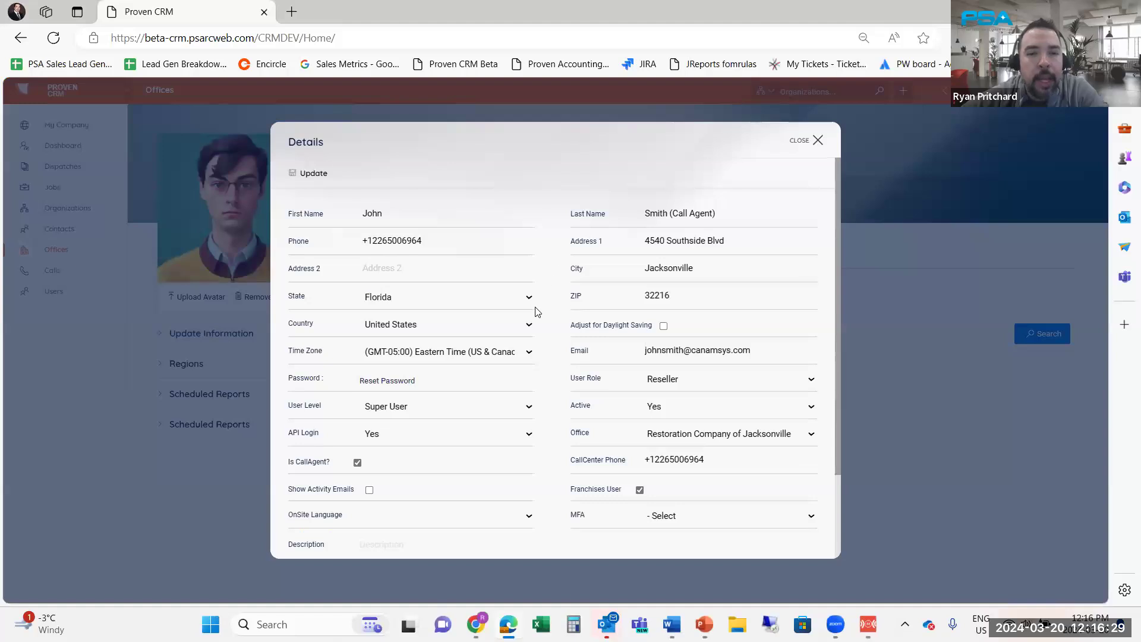
pyautogui.scroll(-2, 536, 310)
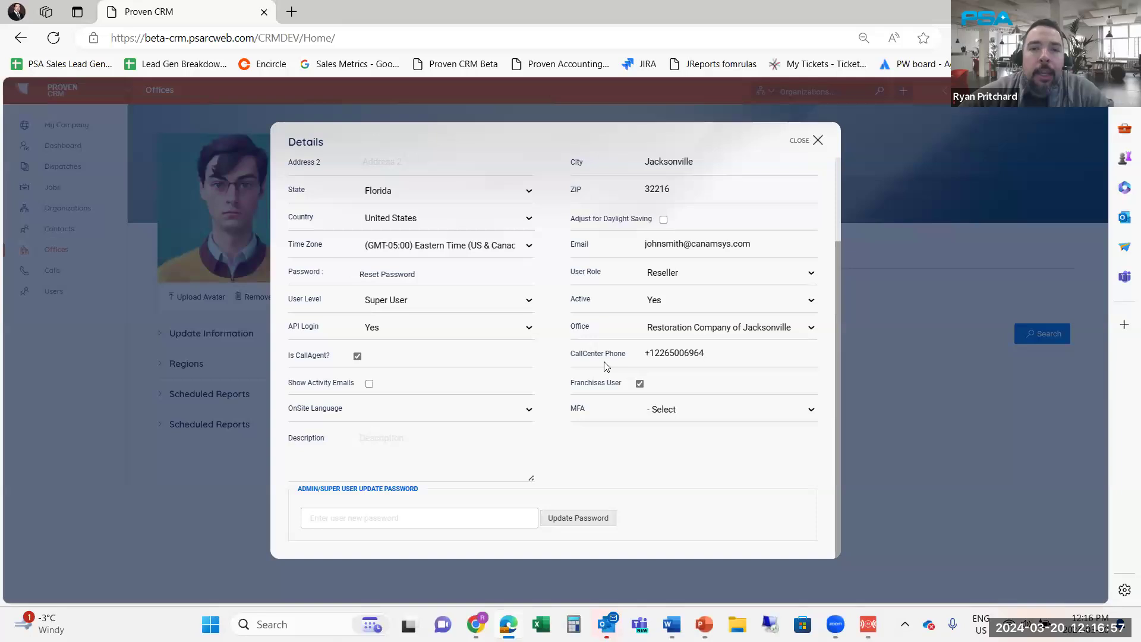
pyautogui.click(817, 140)
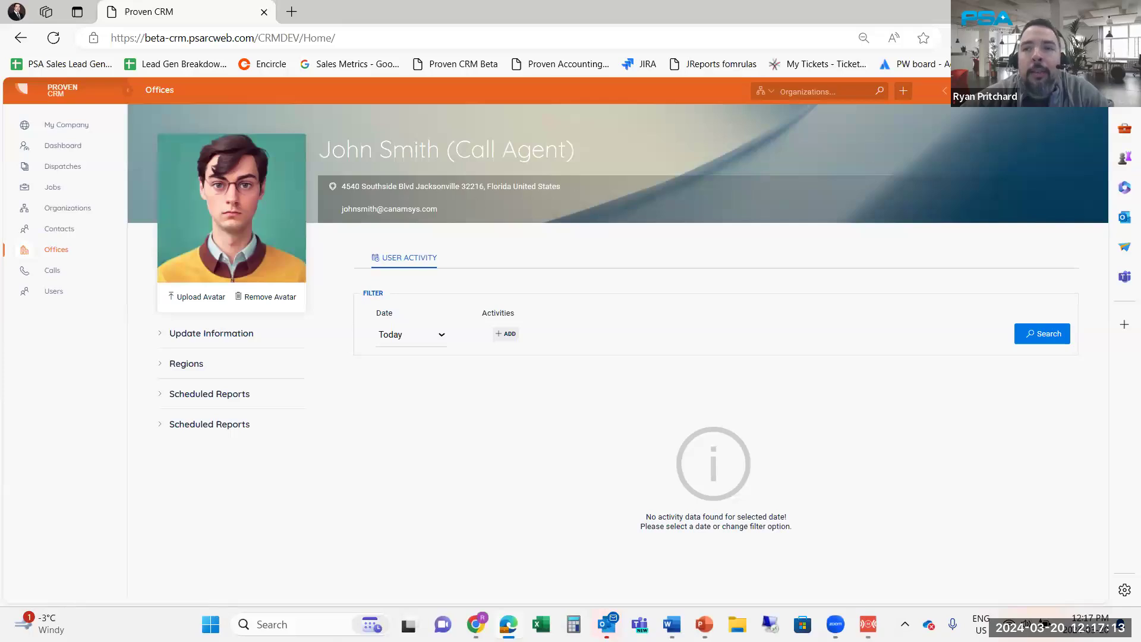
# Switch the call agent offline and back Online, then close the user panel
pyautogui.click(1085, 90)
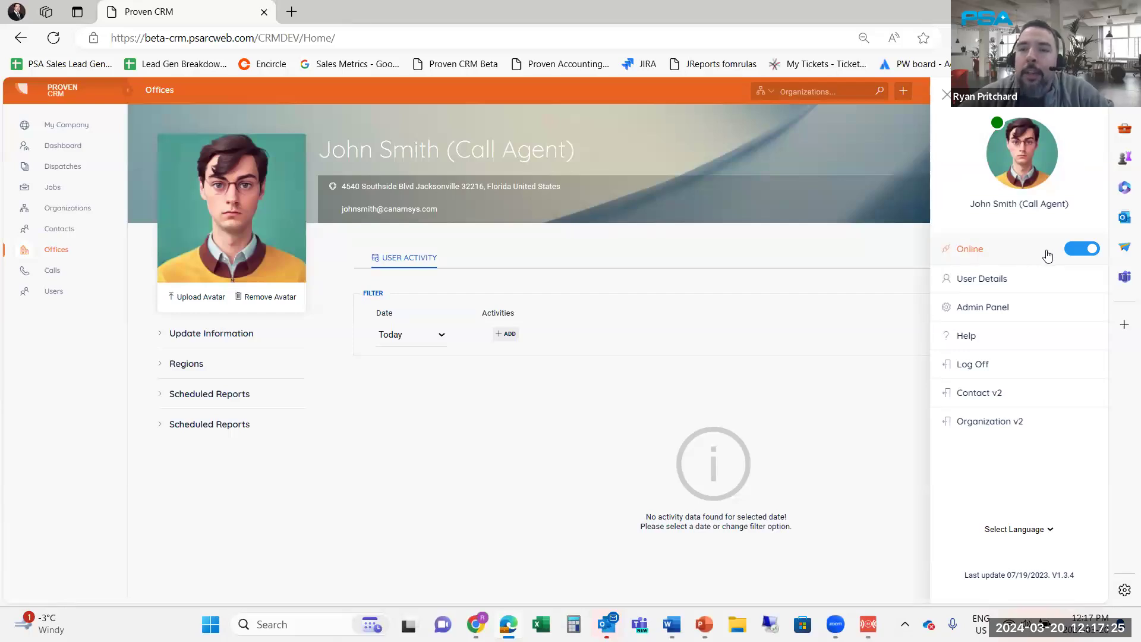
pyautogui.click(1072, 253)
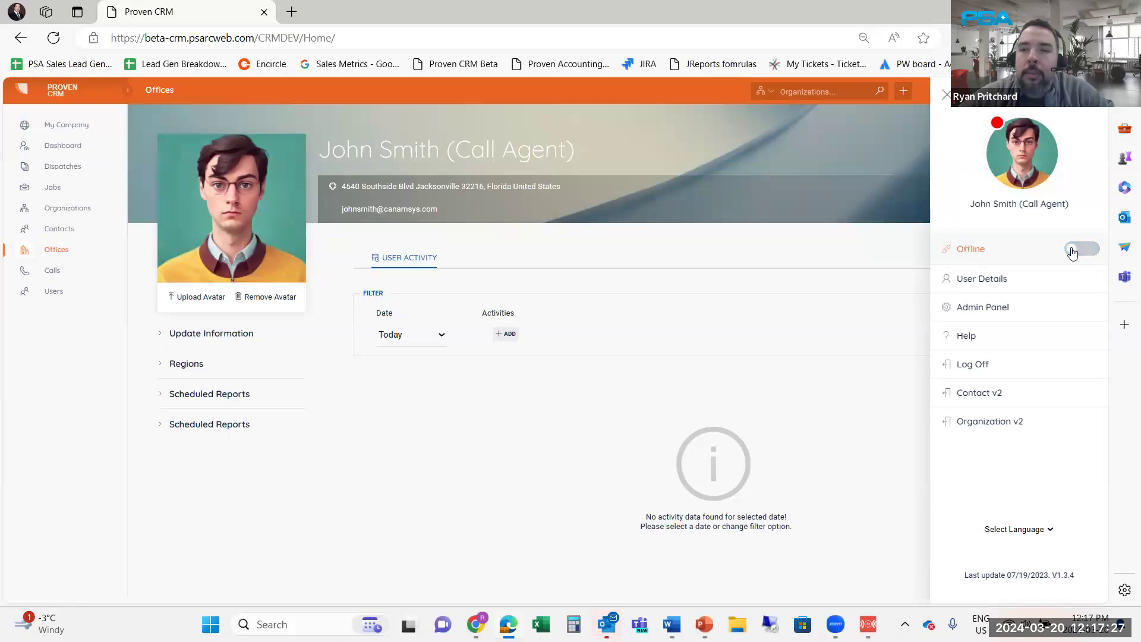
pyautogui.click(1072, 253)
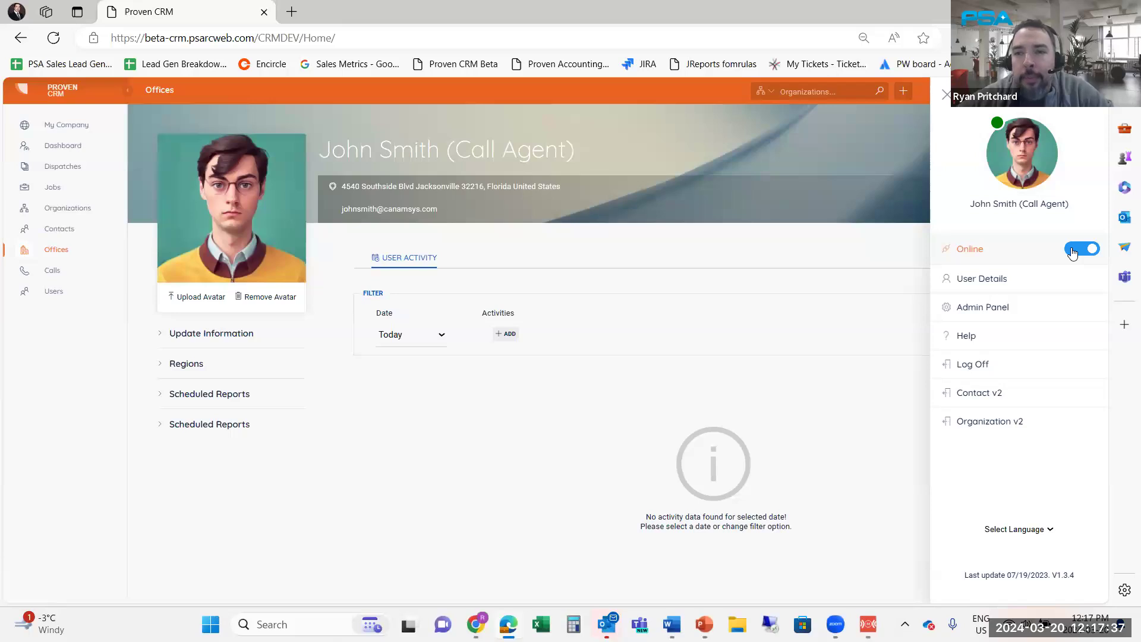
pyautogui.click(946, 96)
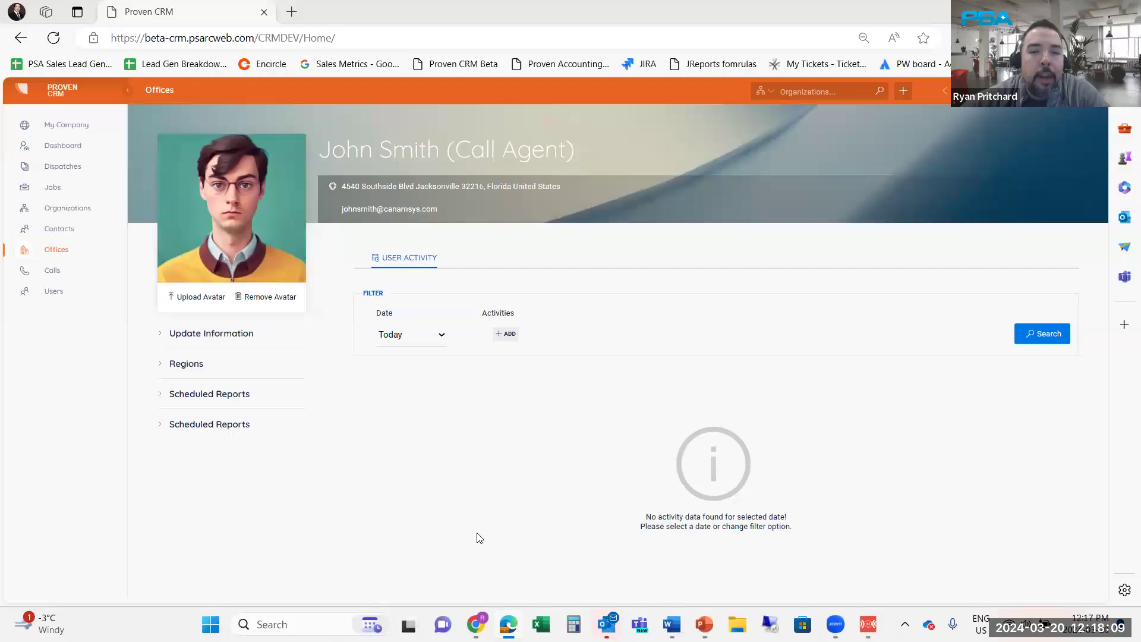
pyautogui.hotkey('alt', 'Tab')
# Edit the internal staff contact and add On Call to its Employee Types
pyautogui.moveTo(528, 145)
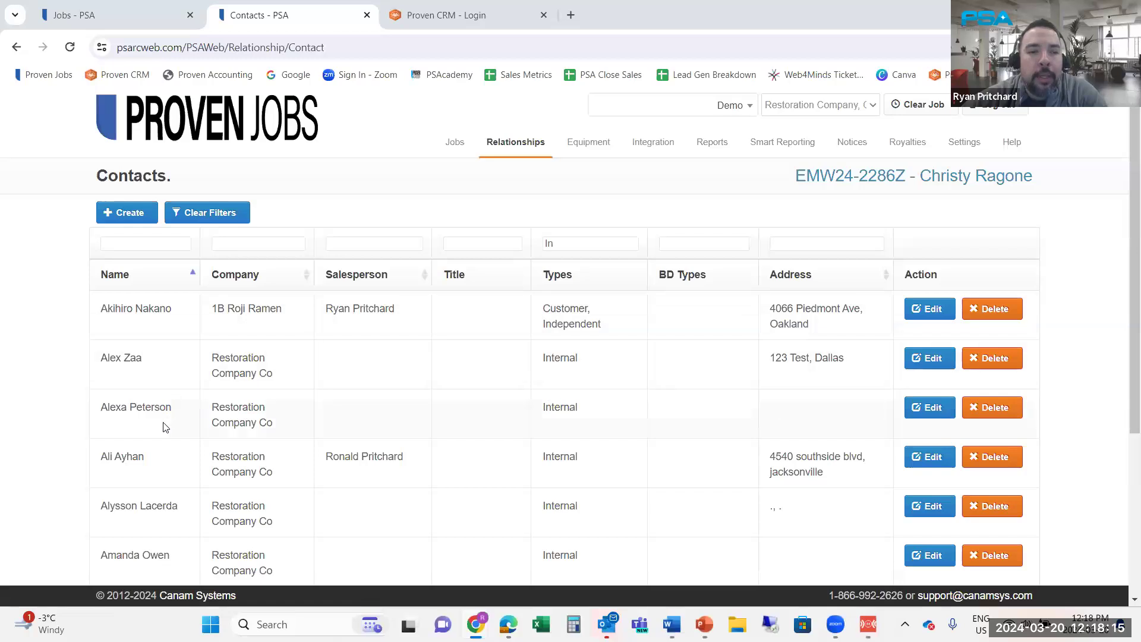
pyautogui.click(923, 410)
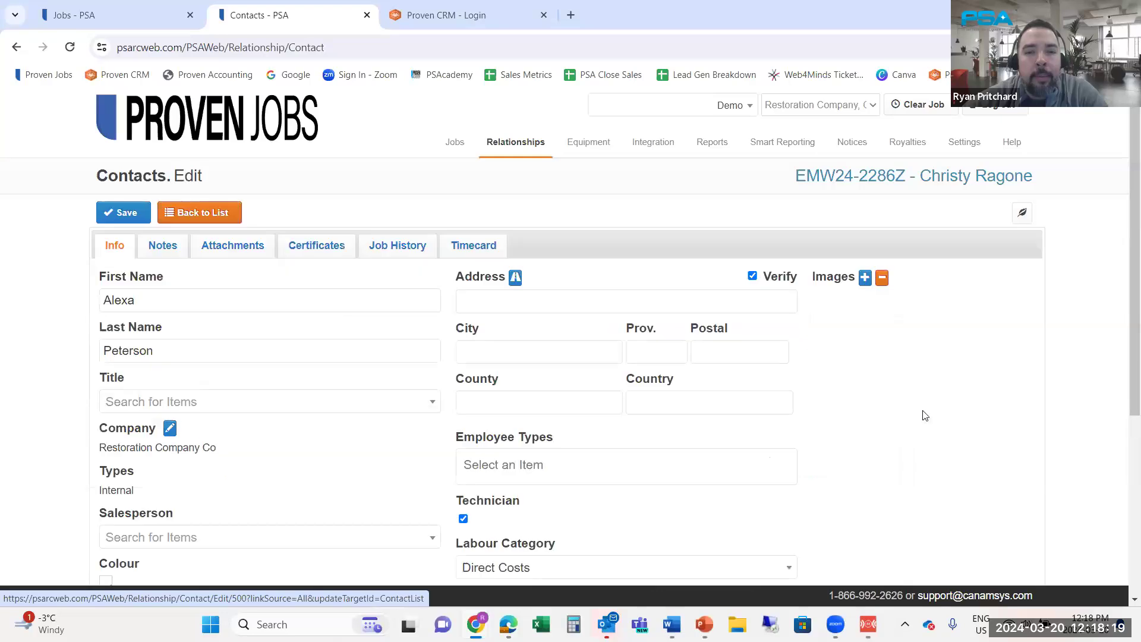
pyautogui.scroll(-2, 688, 350)
pyautogui.scroll(-1, 691, 360)
pyautogui.click(512, 316)
pyautogui.write('on')
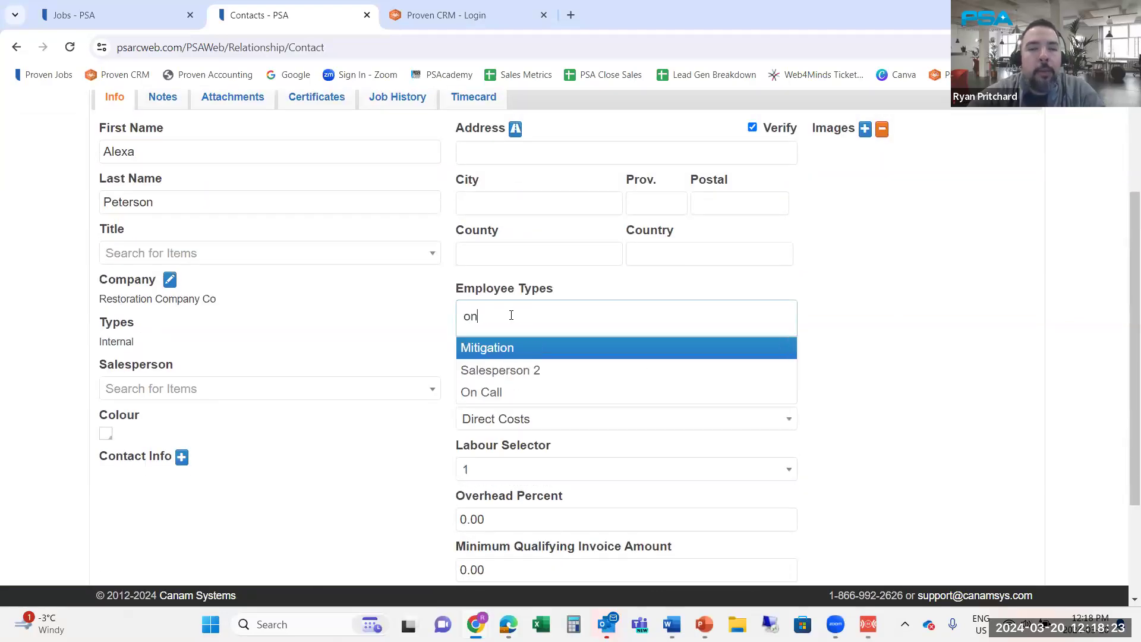
pyautogui.click(492, 392)
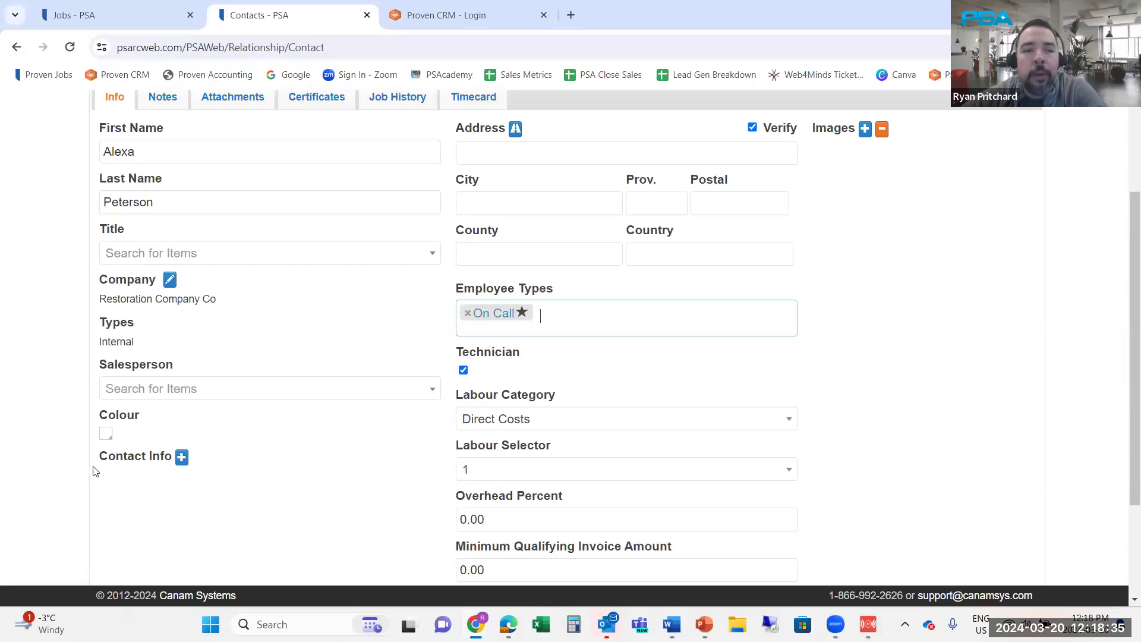
# Add two contact info rows set to Mobile Phone and Work Email, then show the course agenda slide
pyautogui.click(182, 456)
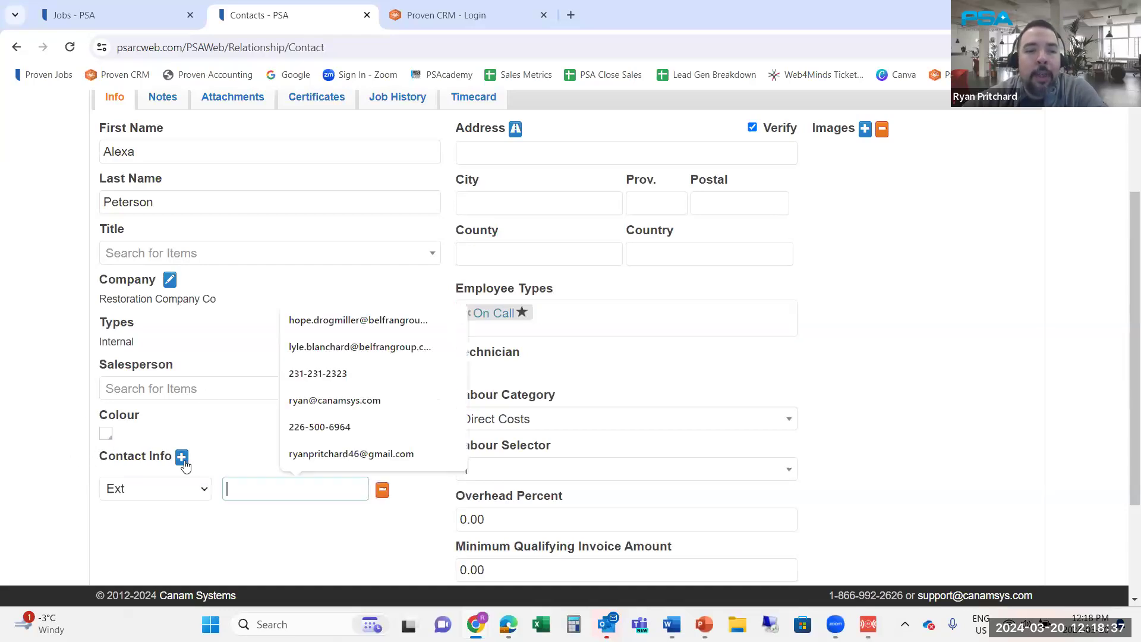
pyautogui.click(182, 456)
pyautogui.scroll(-3, 234, 470)
pyautogui.click(203, 345)
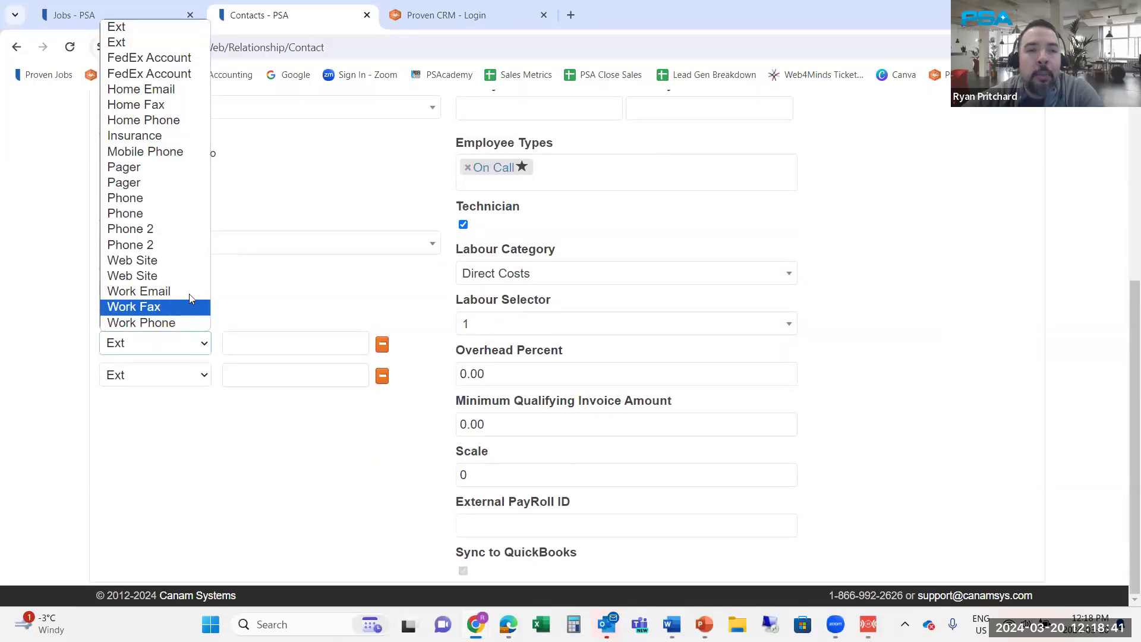
pyautogui.click(128, 153)
pyautogui.click(203, 381)
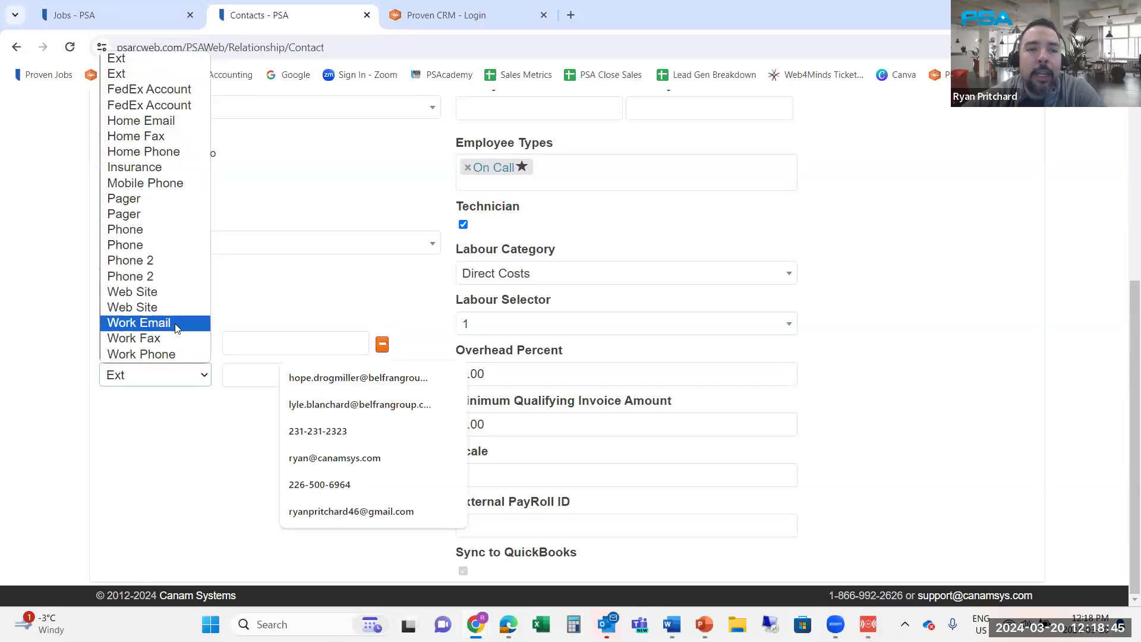
pyautogui.click(139, 323)
pyautogui.click(260, 305)
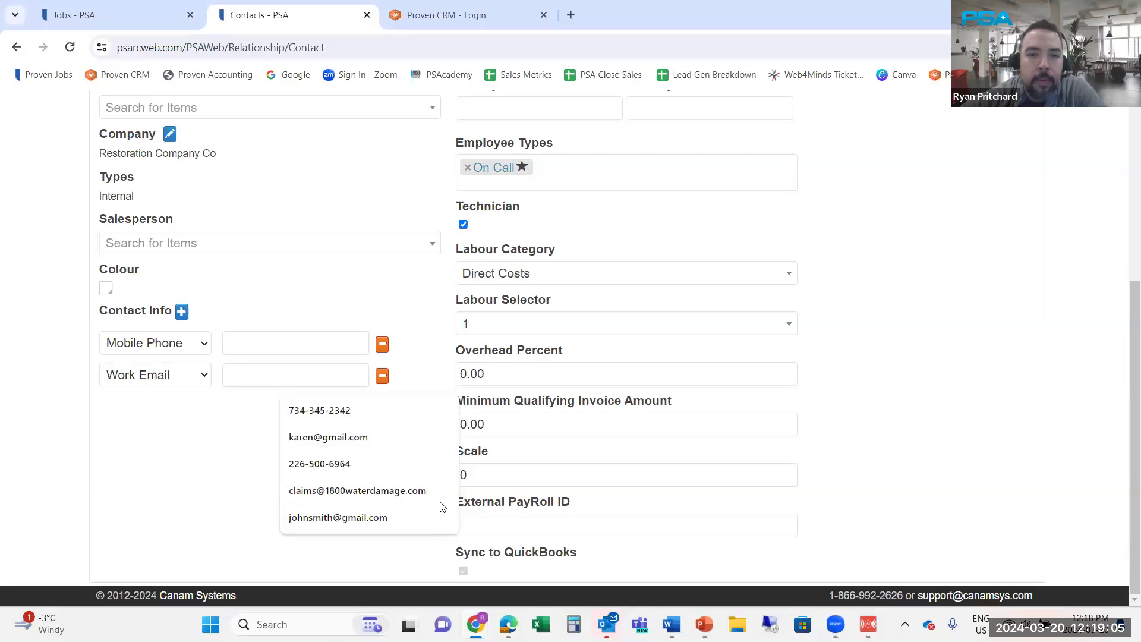
pyautogui.hotkey('alt', 'Tab')
pyautogui.press('Right')
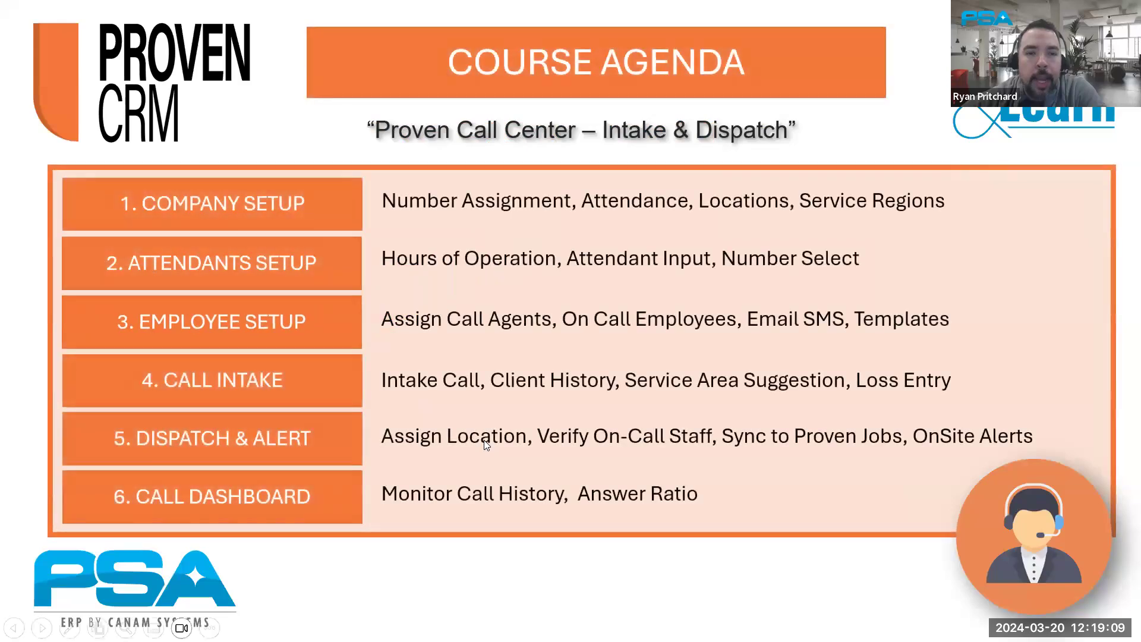
# Advance the slideshow from the agenda to the 4. CALL INTAKE slide
pyautogui.press('Right')
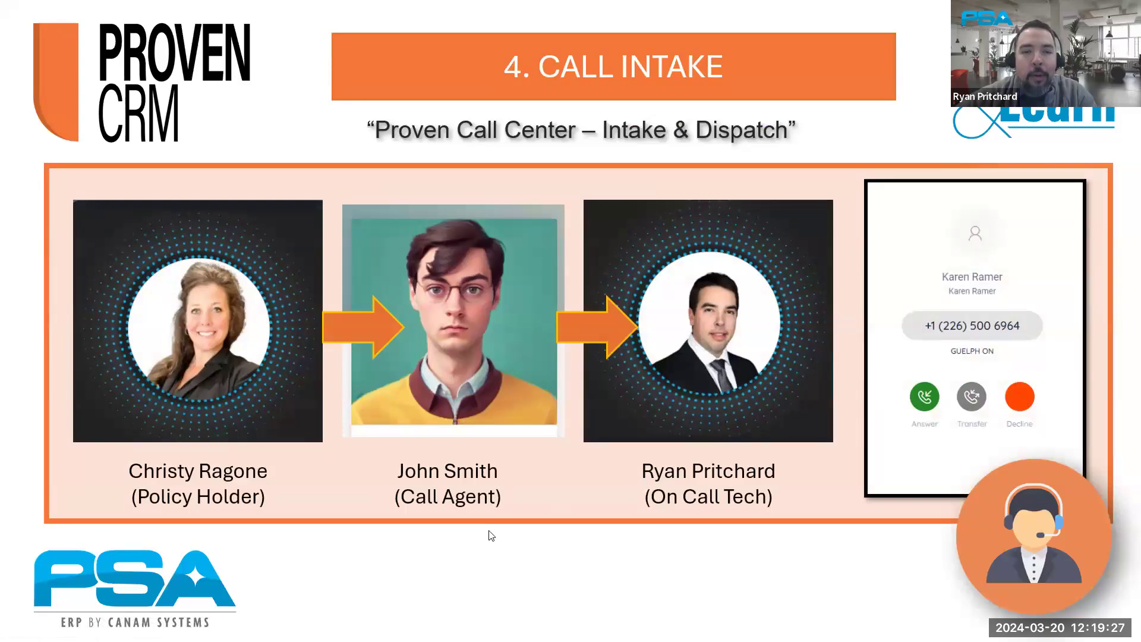
# Switch from the slideshow back to the Proven CRM Franchise Dashboard
pyautogui.hotkey('alt', 'Tab')
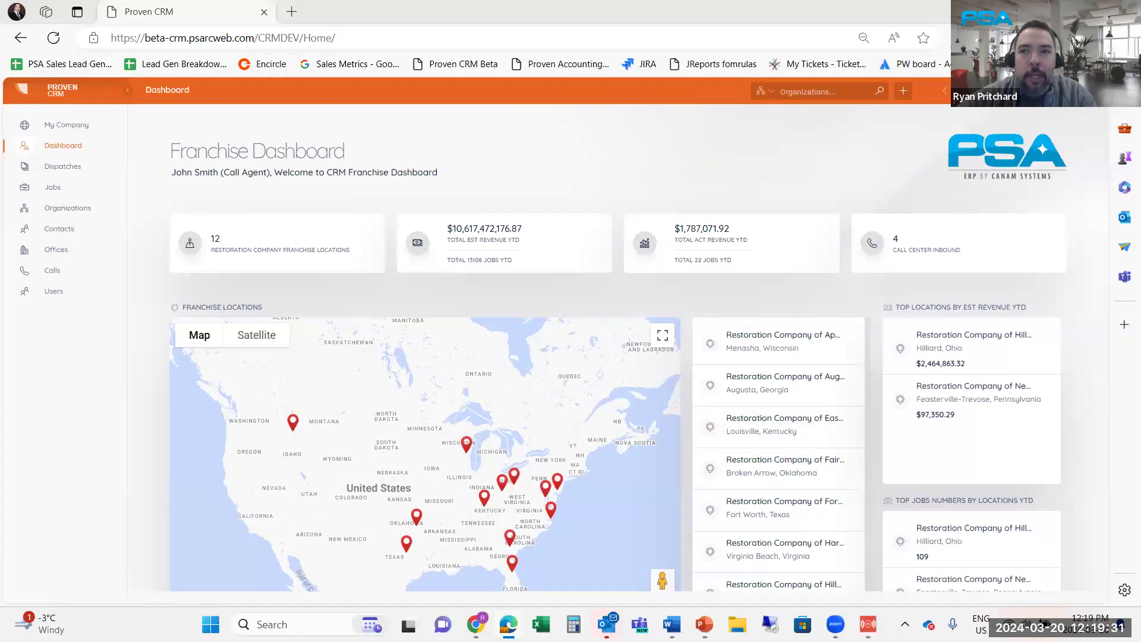
# Restore the browser to a smaller window and bring up the mirrored phone screen beside it
pyautogui.click(1090, 12)
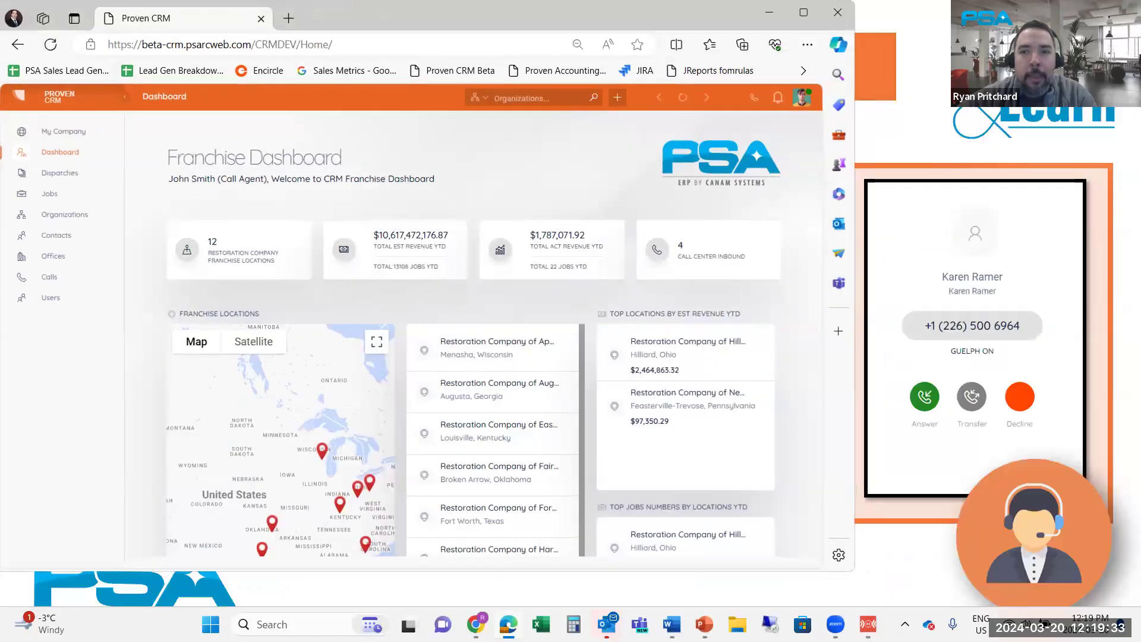
pyautogui.click(868, 624)
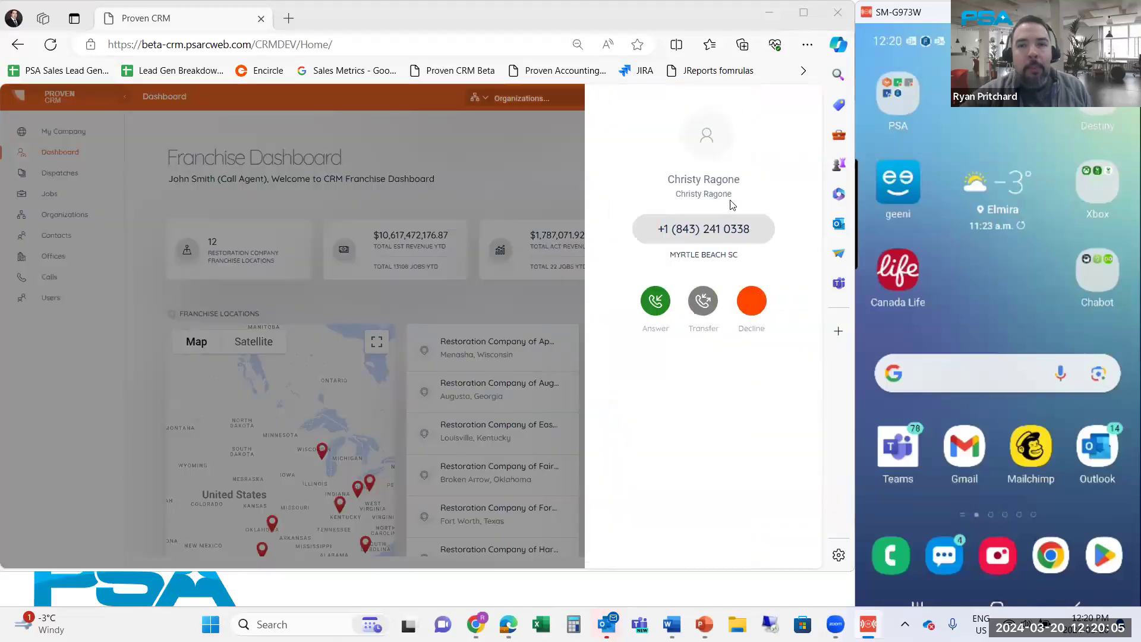
# Answer the ringing inbound call so an intake form opens with the mobile number prefilled
pyautogui.click(655, 306)
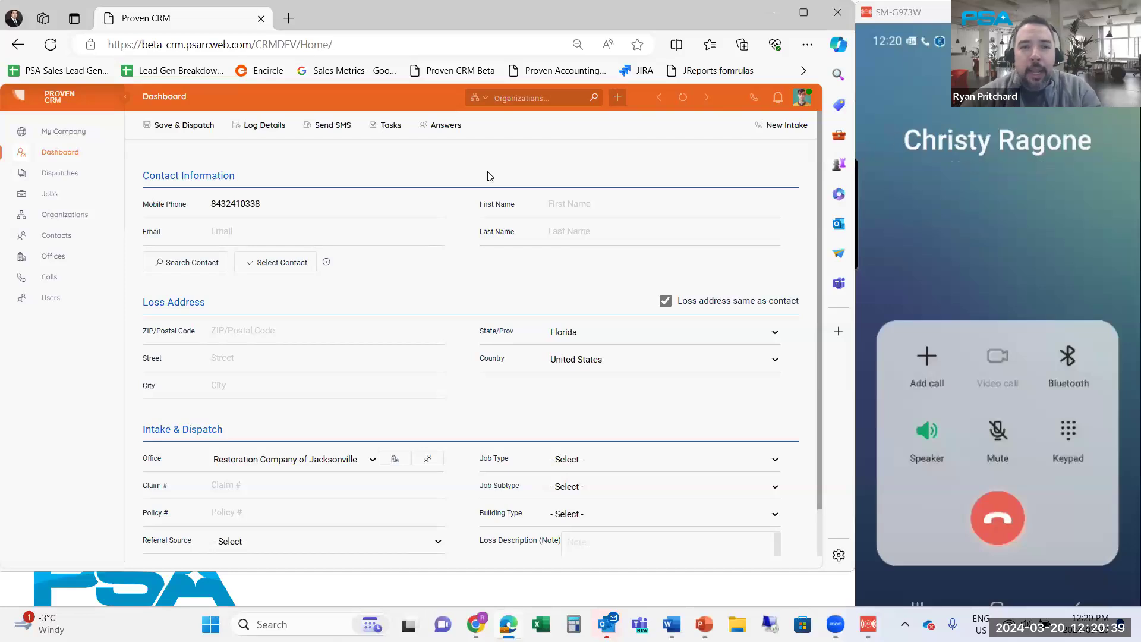
# Enter the caller's first and last name, search, and select their existing contact record
pyautogui.click(556, 210)
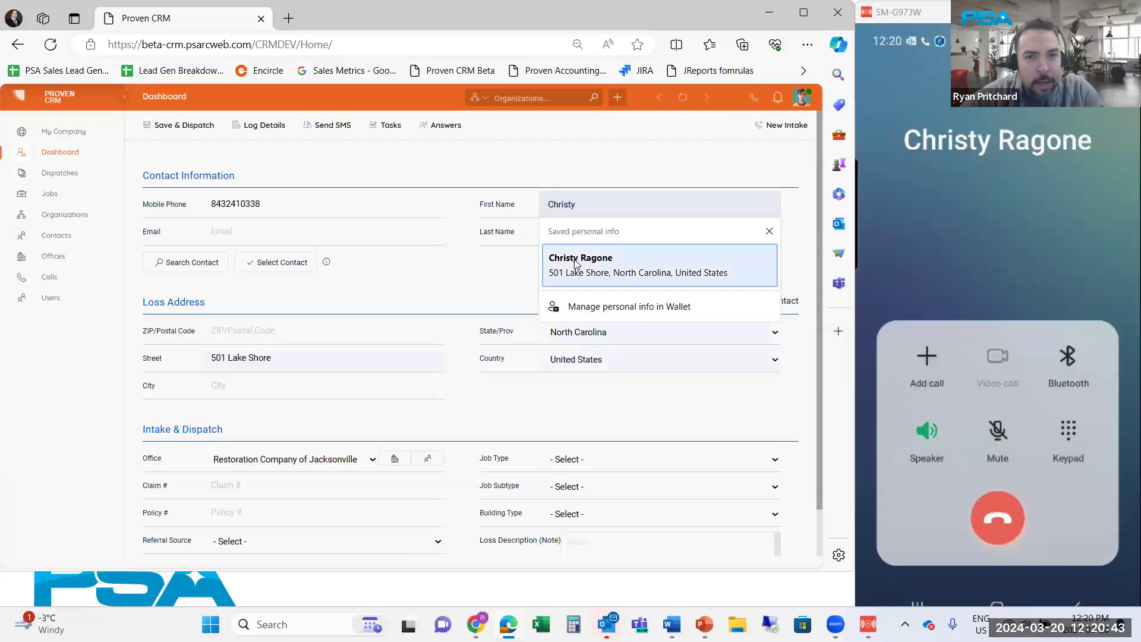
pyautogui.click(569, 232)
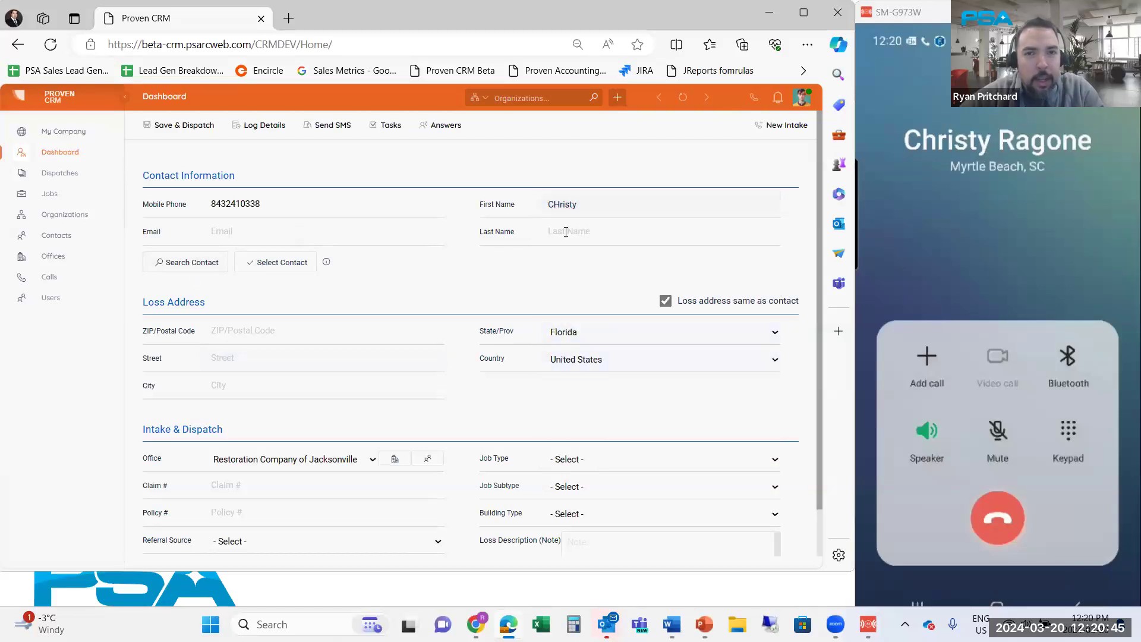
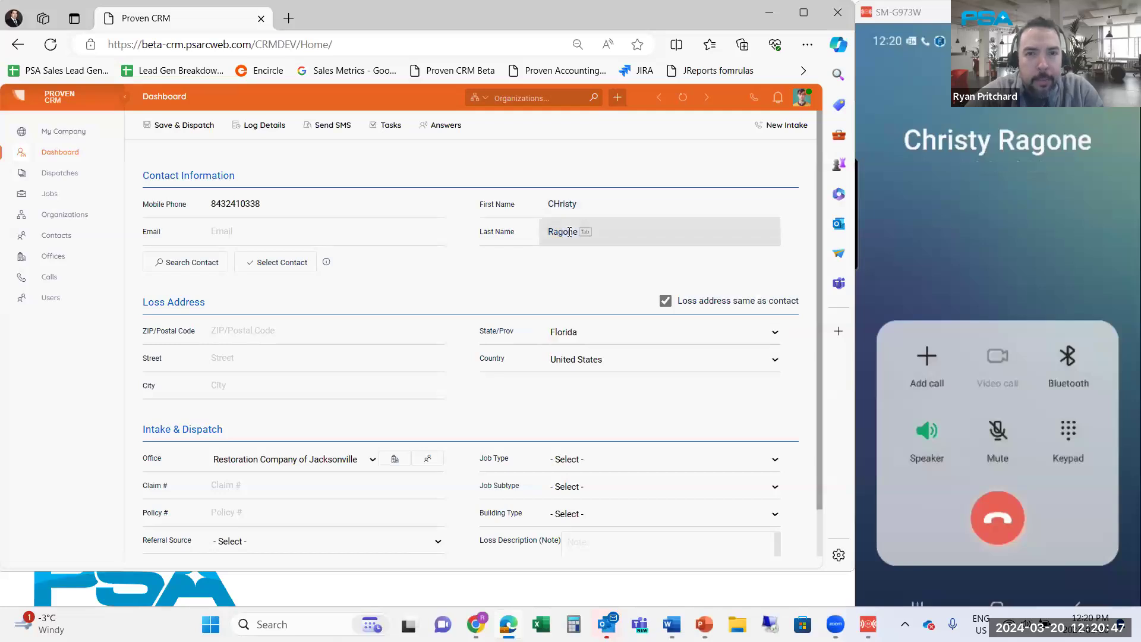
pyautogui.press('Tab')
pyautogui.press('Return')
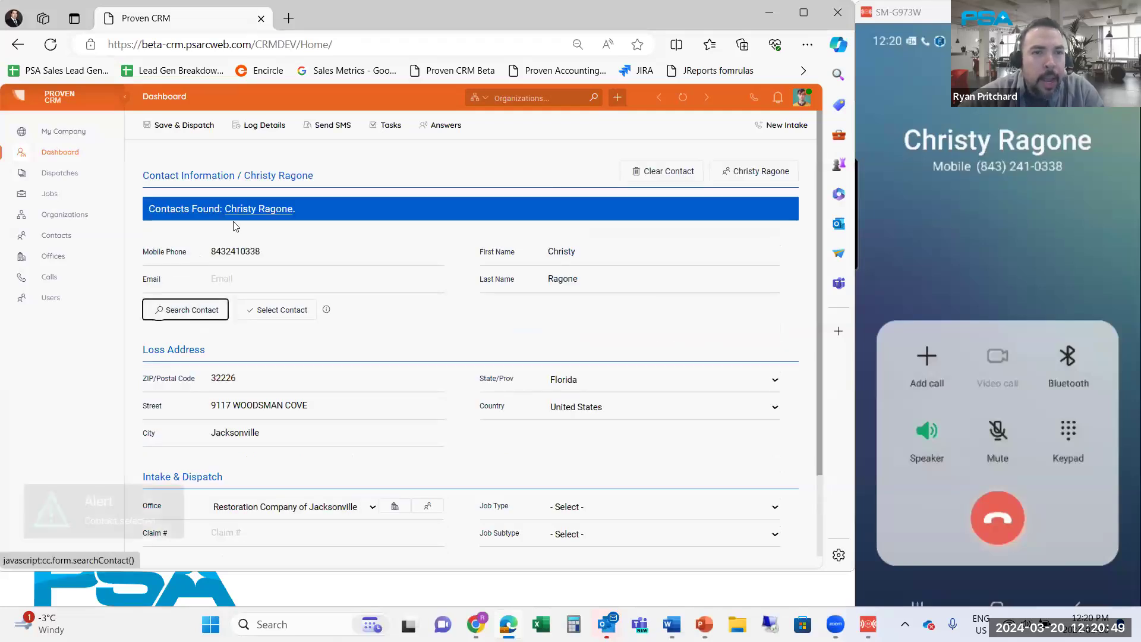
pyautogui.click(270, 211)
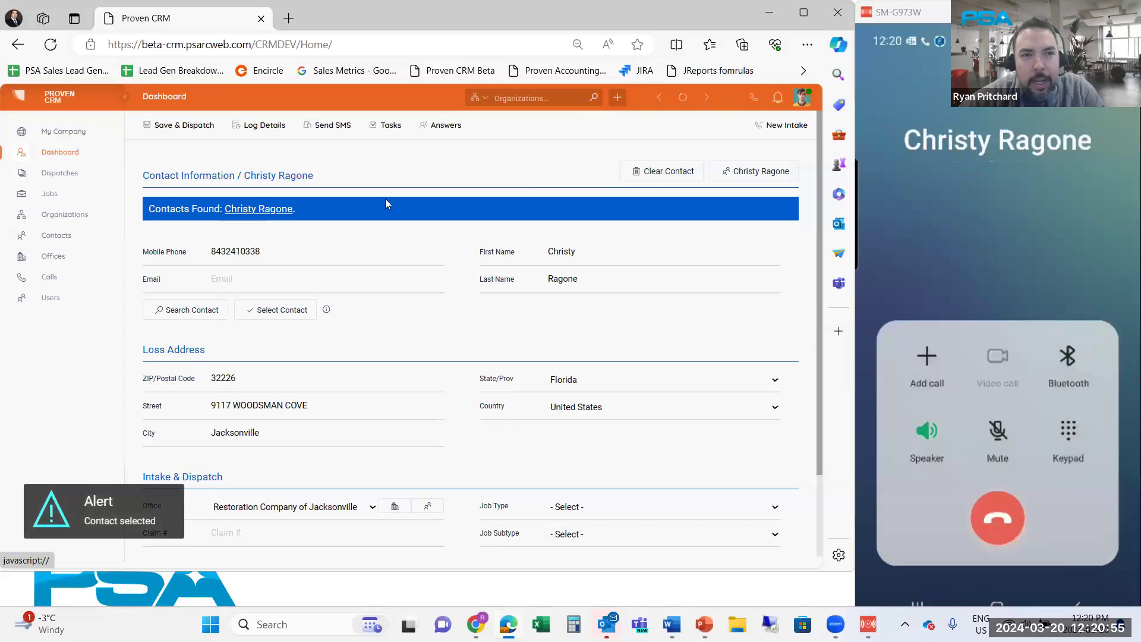
pyautogui.click(747, 178)
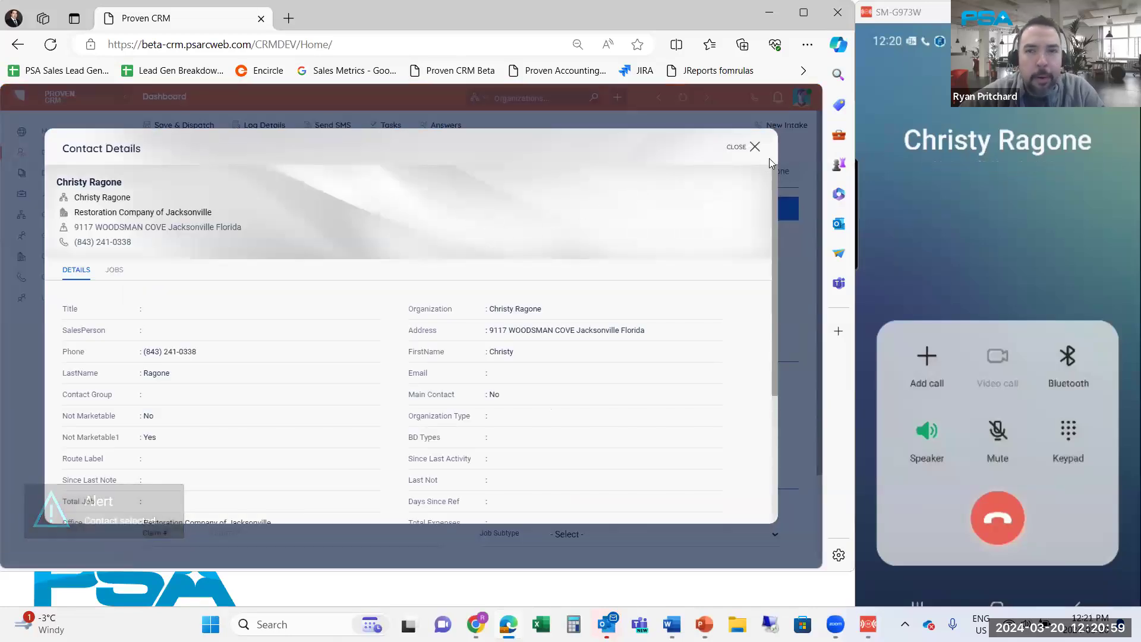
pyautogui.click(753, 147)
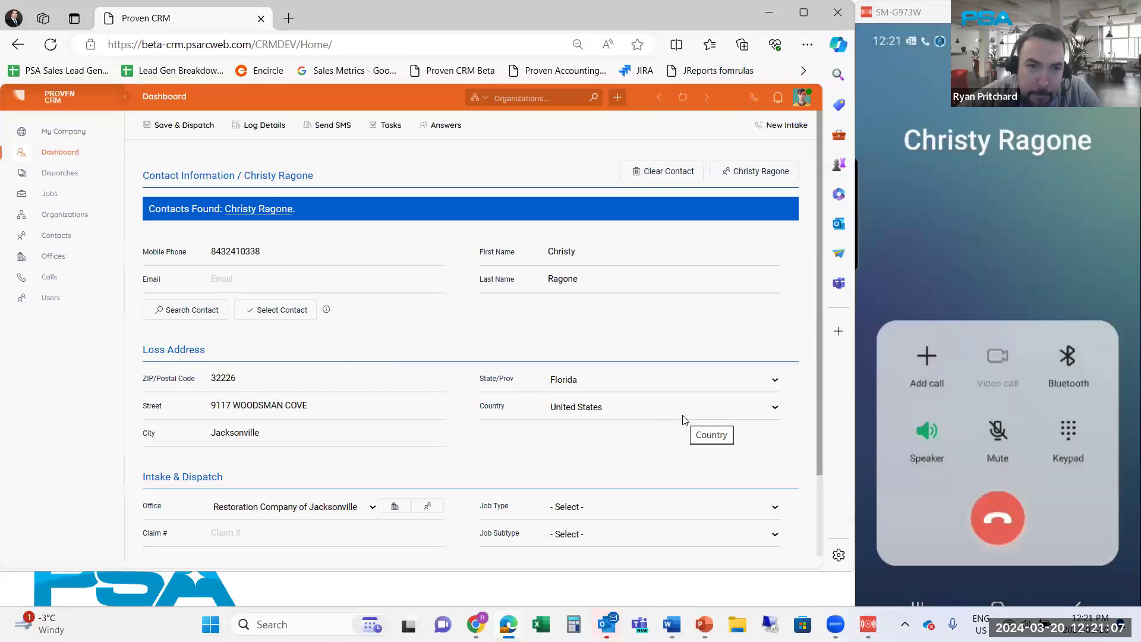
# Write 'Master bathroom' as the loss description
pyautogui.scroll(-2, 596, 400)
pyautogui.click(605, 492)
pyautogui.write('M')
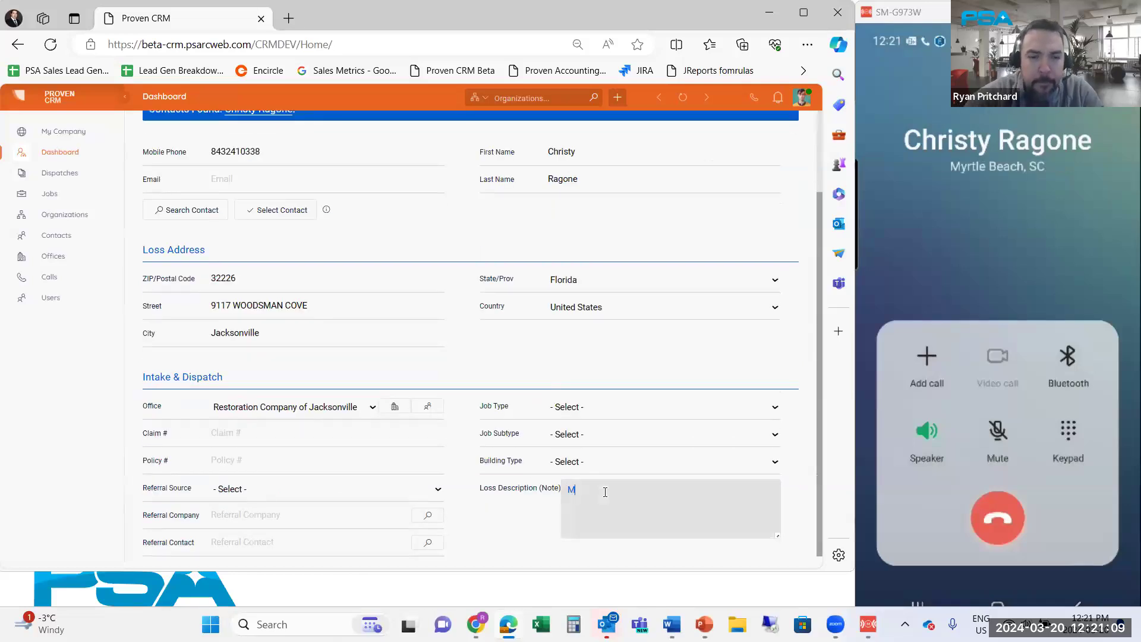
pyautogui.write('aster bathroom')
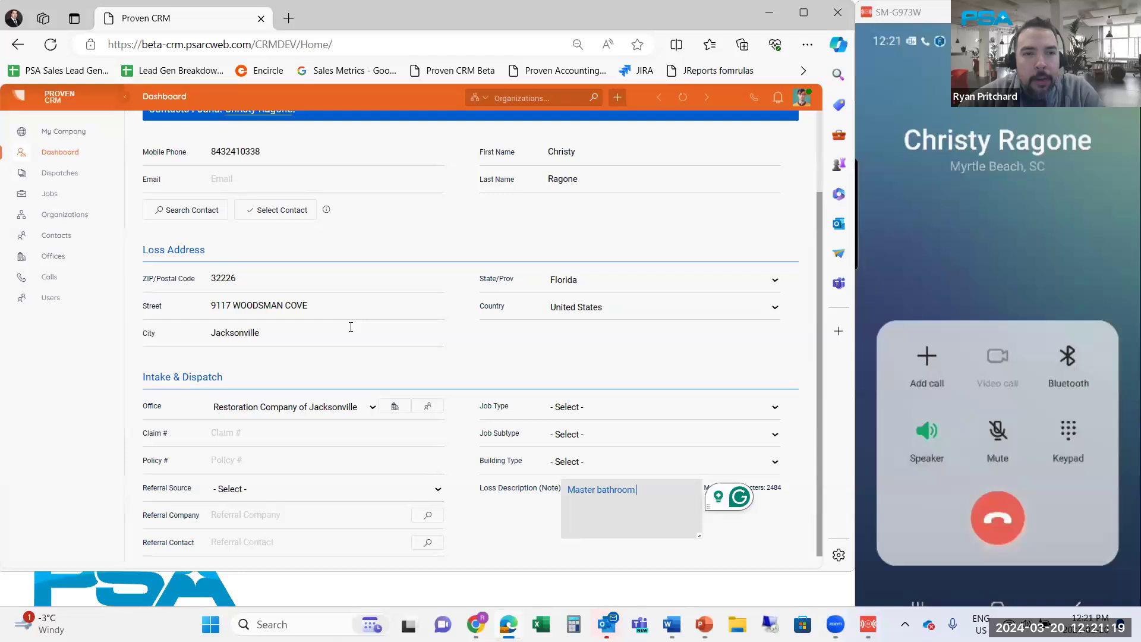
# Confirm the loss ZIP so JACKSONVILLE and Restoration Company of Jacksonville fill in, and view its employees
pyautogui.scroll(1, 347, 374)
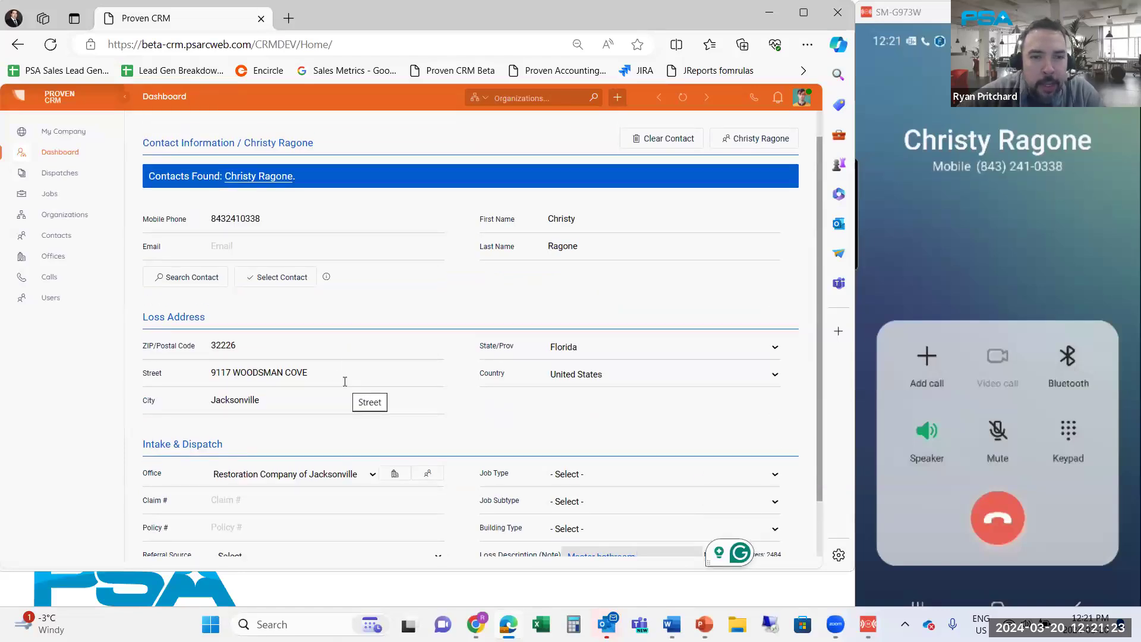
pyautogui.click(278, 350)
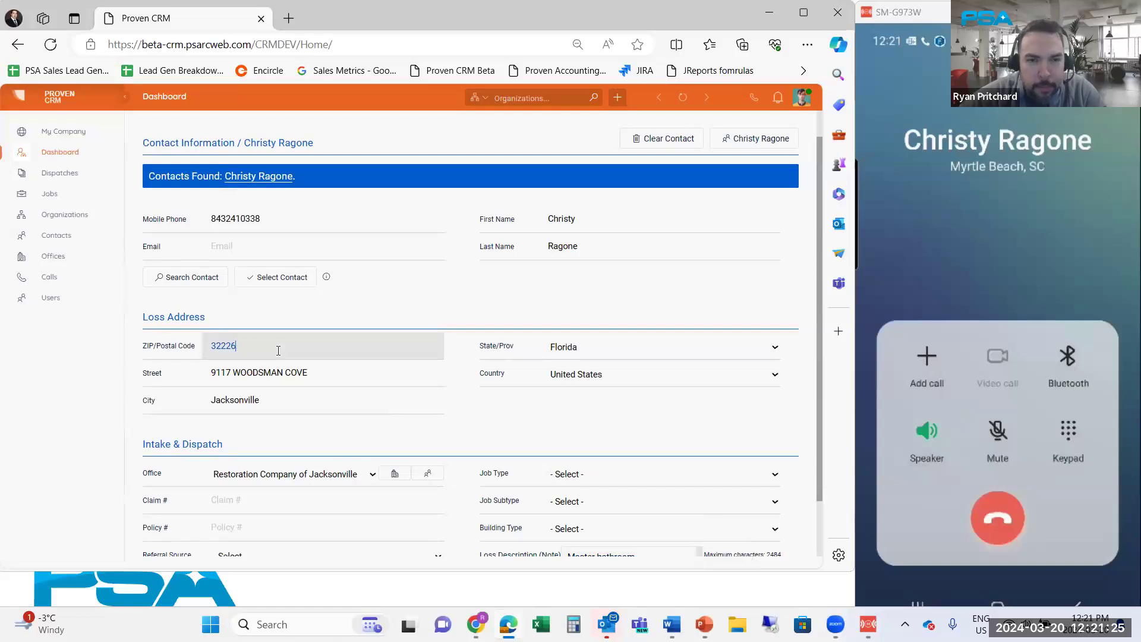
pyautogui.press('Tab')
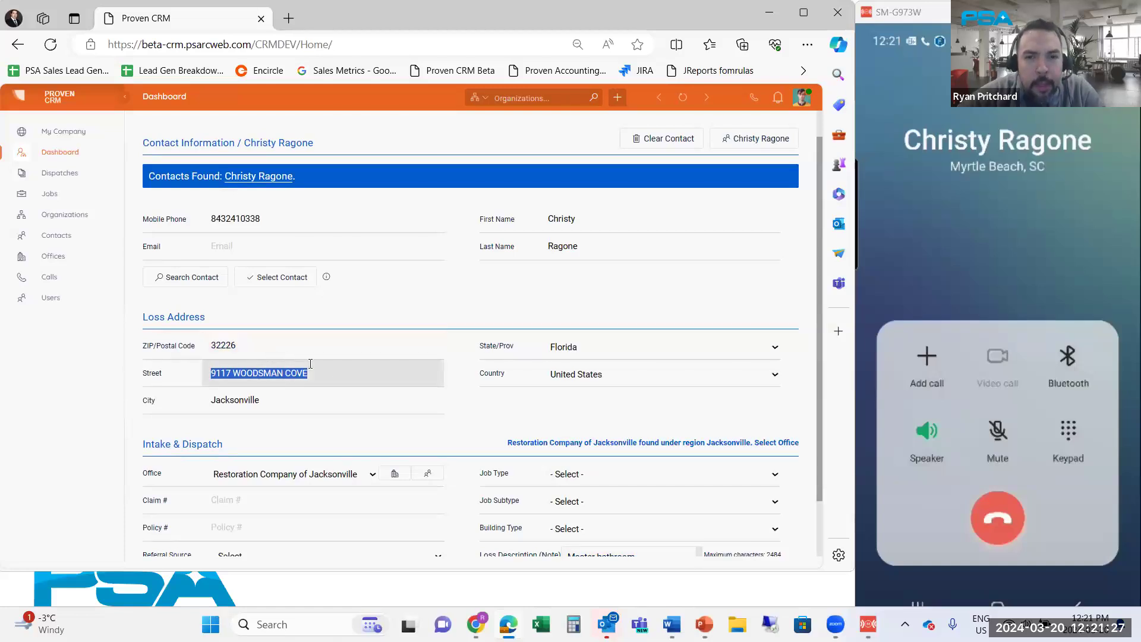
pyautogui.scroll(-1, 553, 412)
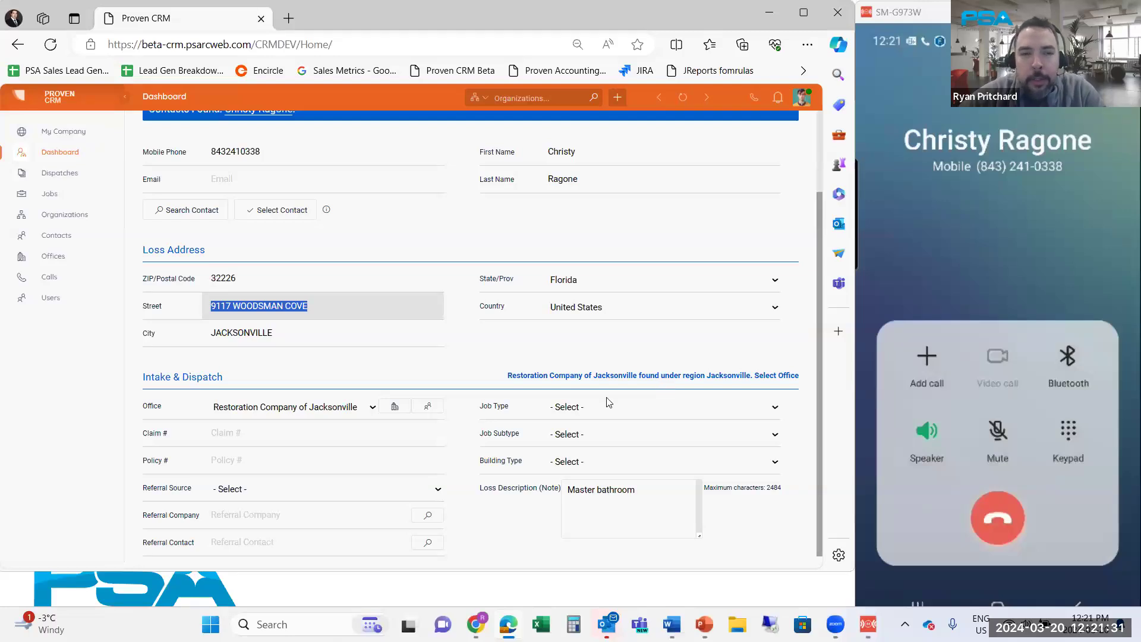
pyautogui.click(429, 408)
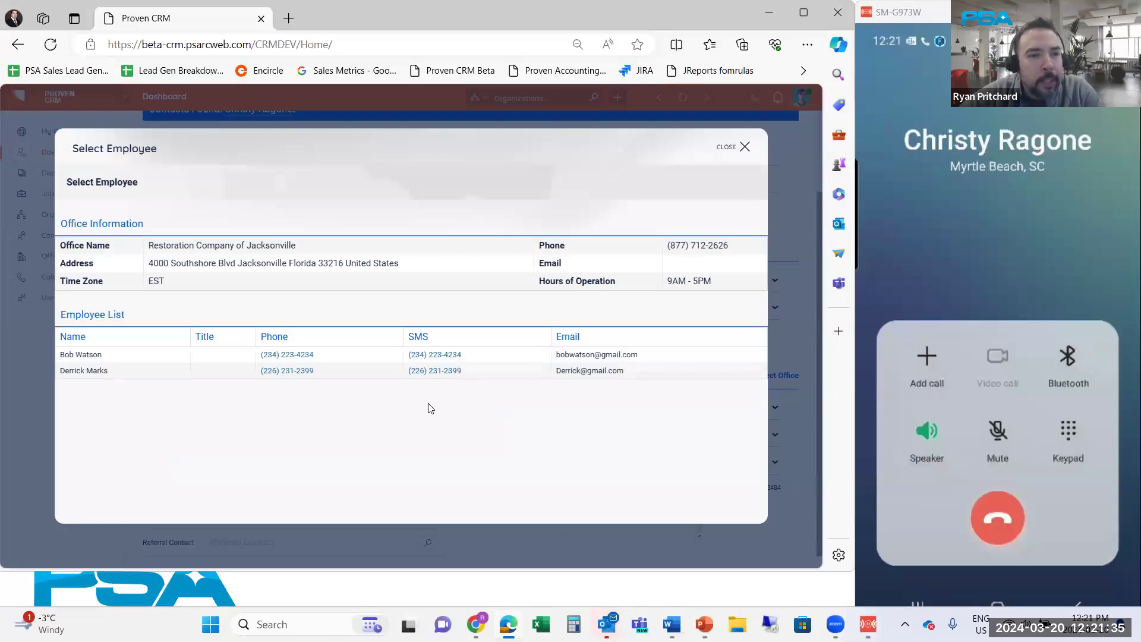
pyautogui.click(449, 356)
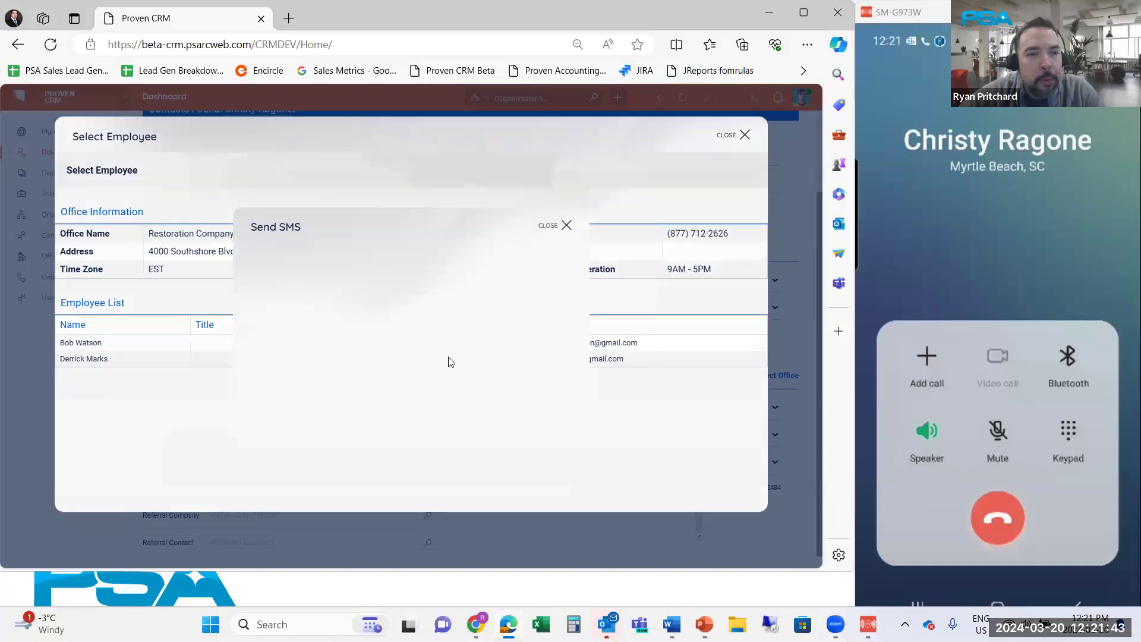
pyautogui.click(515, 383)
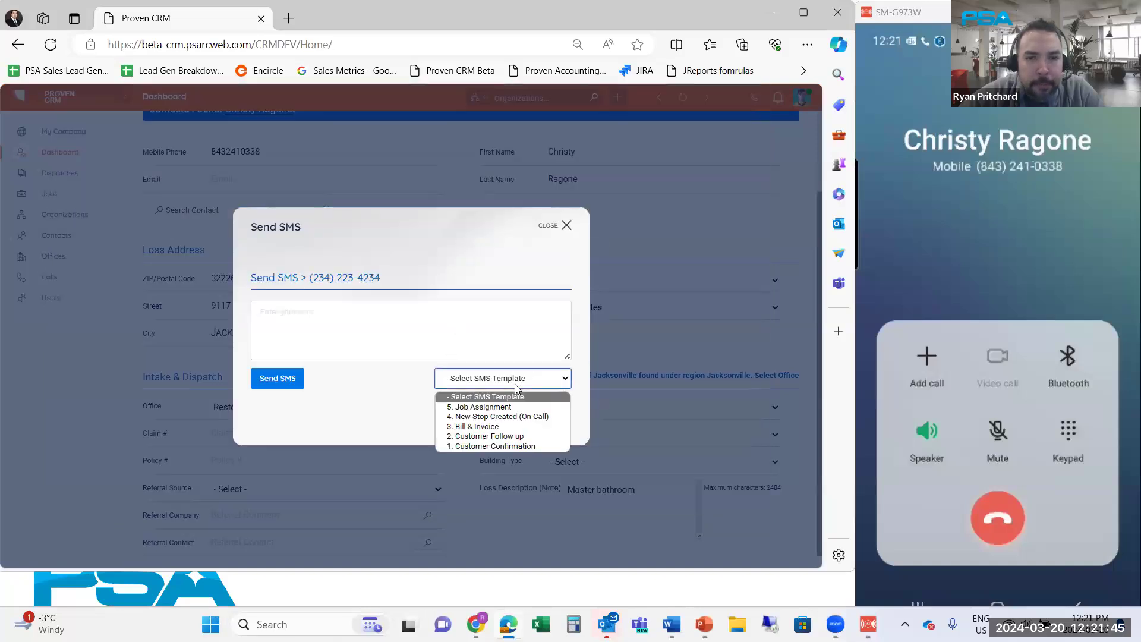
pyautogui.click(480, 408)
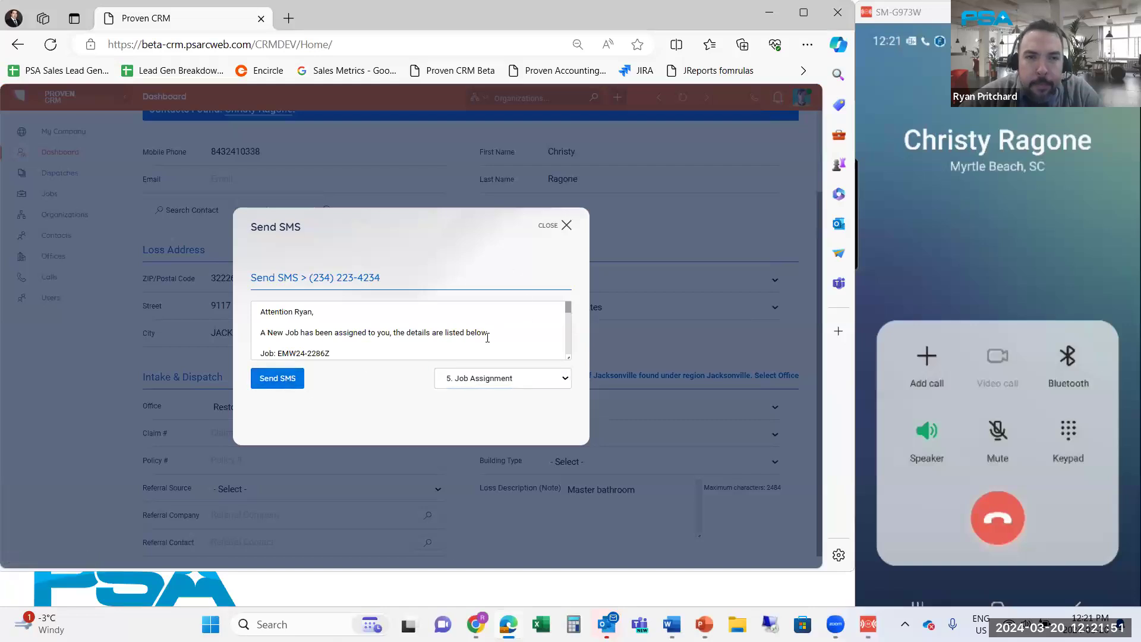
pyautogui.press('Escape')
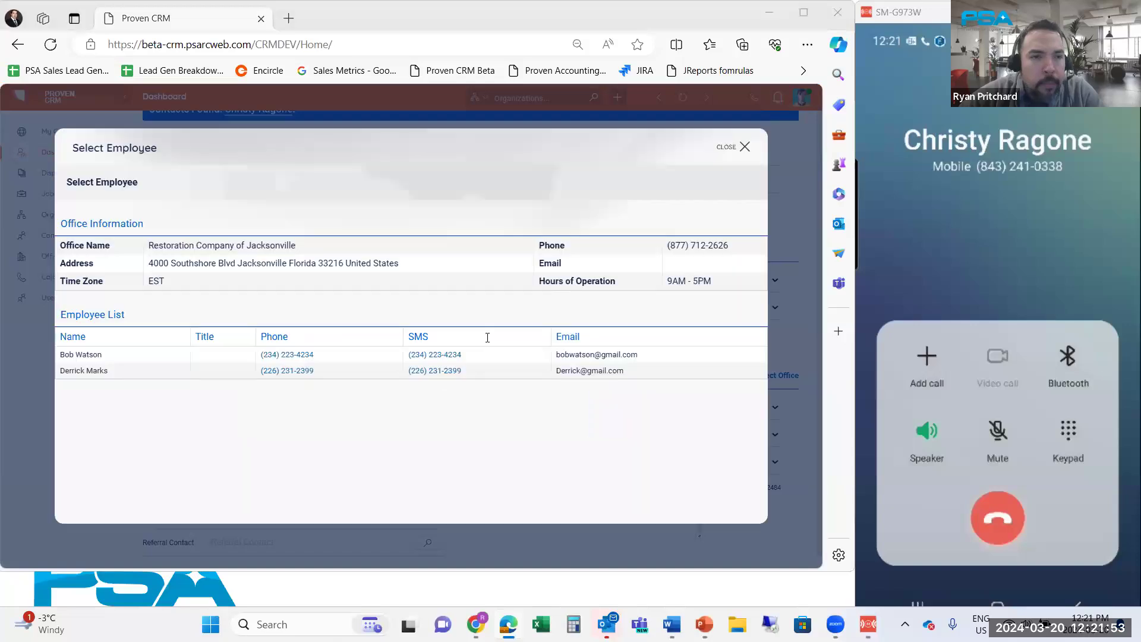
pyautogui.click(745, 151)
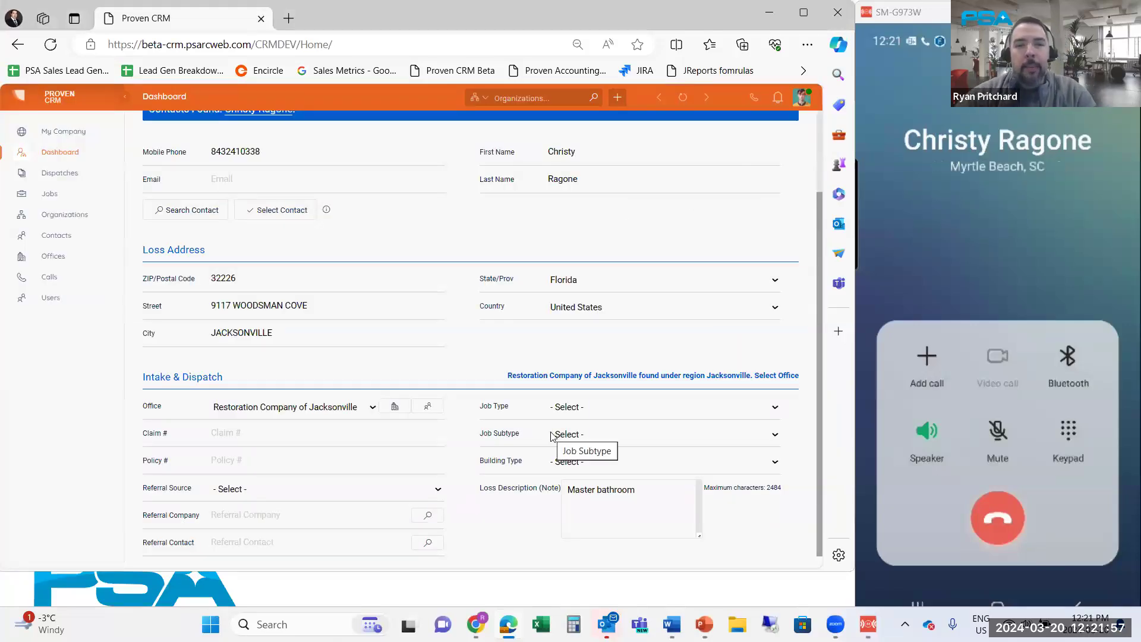
# Set job type Emergency Water, subtype W - Category 2, and building type Residential
pyautogui.click(583, 409)
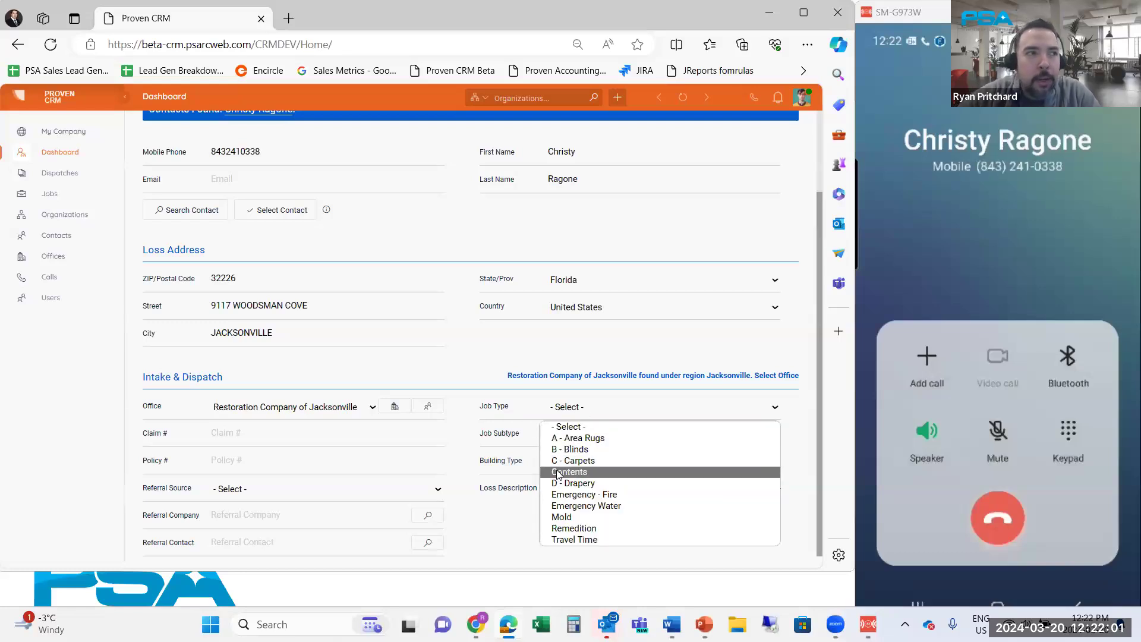
pyautogui.click(569, 507)
pyautogui.click(573, 435)
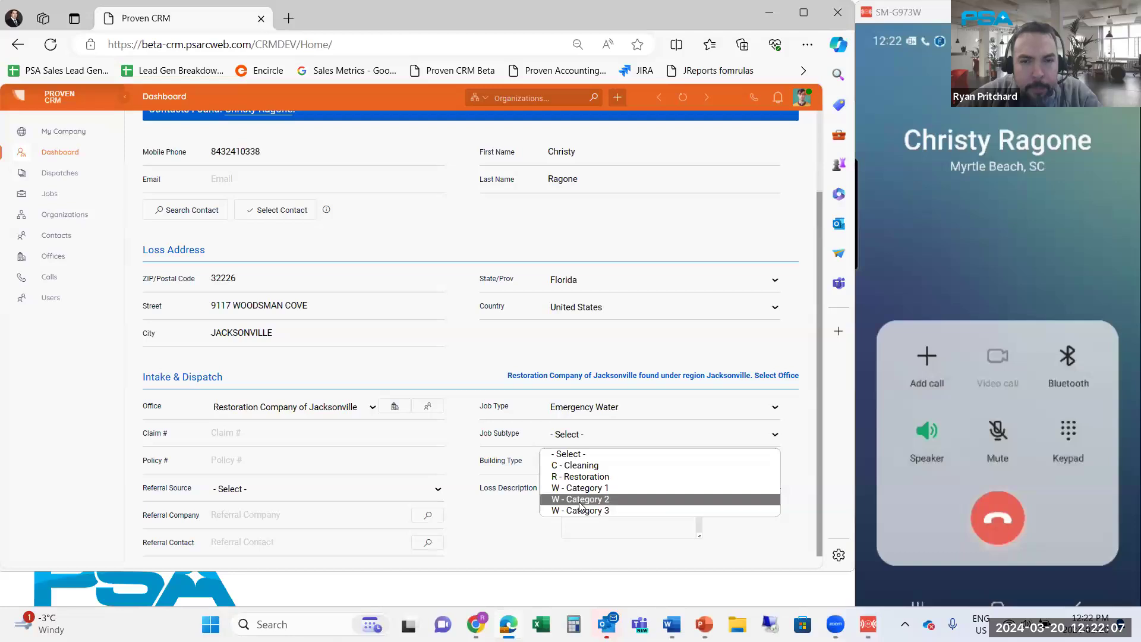
pyautogui.click(580, 501)
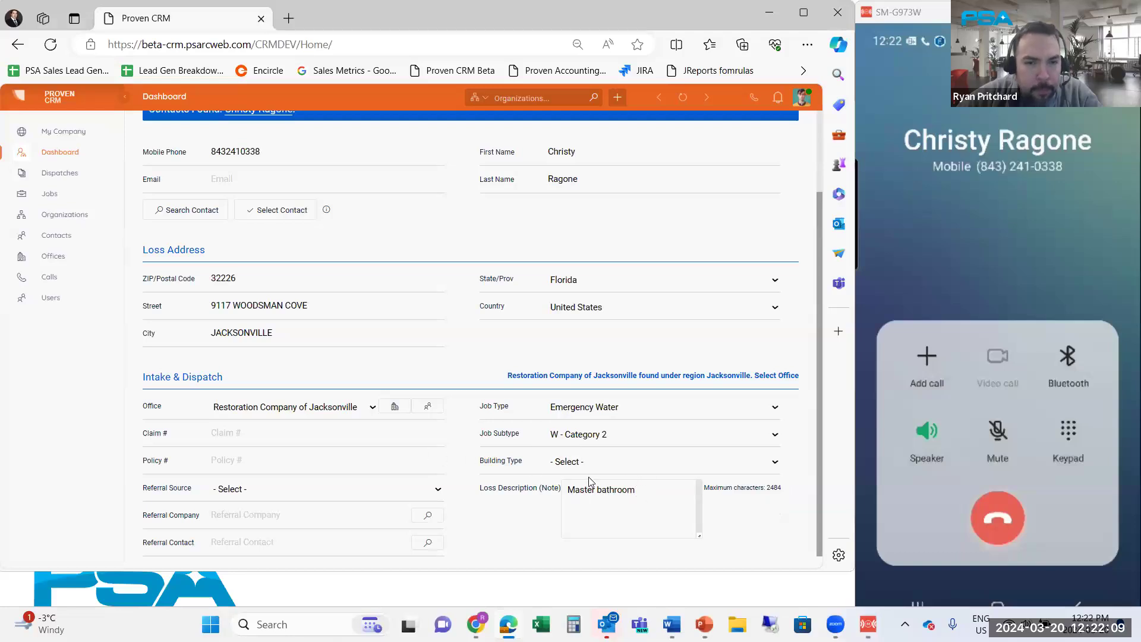
pyautogui.click(578, 464)
pyautogui.click(578, 505)
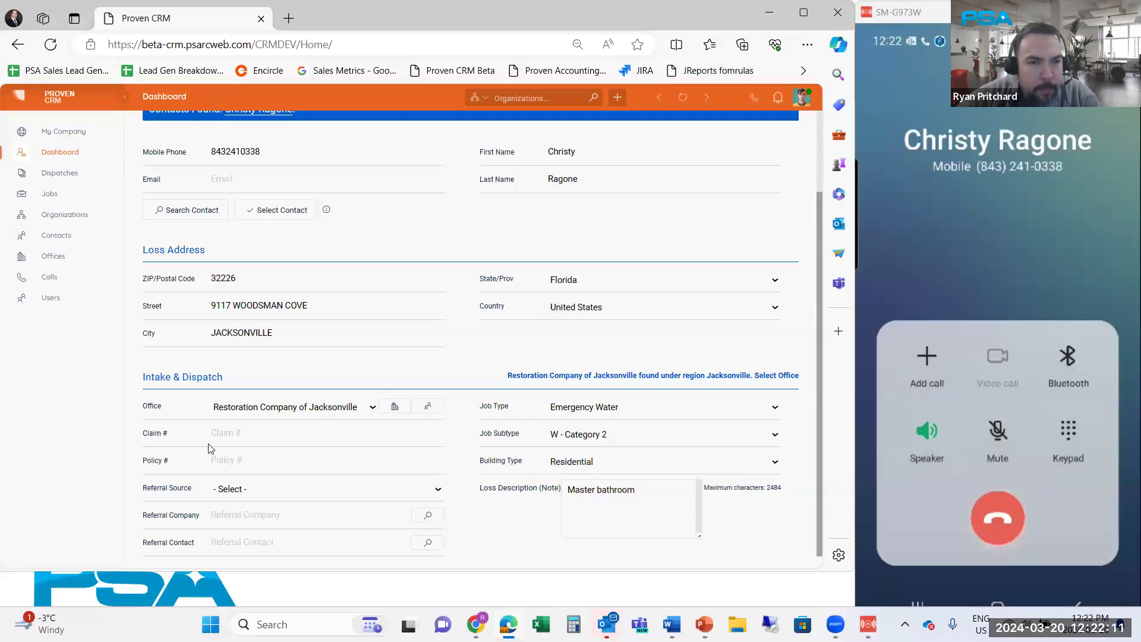
# Enter 123456 as the claim number
pyautogui.click(287, 435)
pyautogui.write('123456')
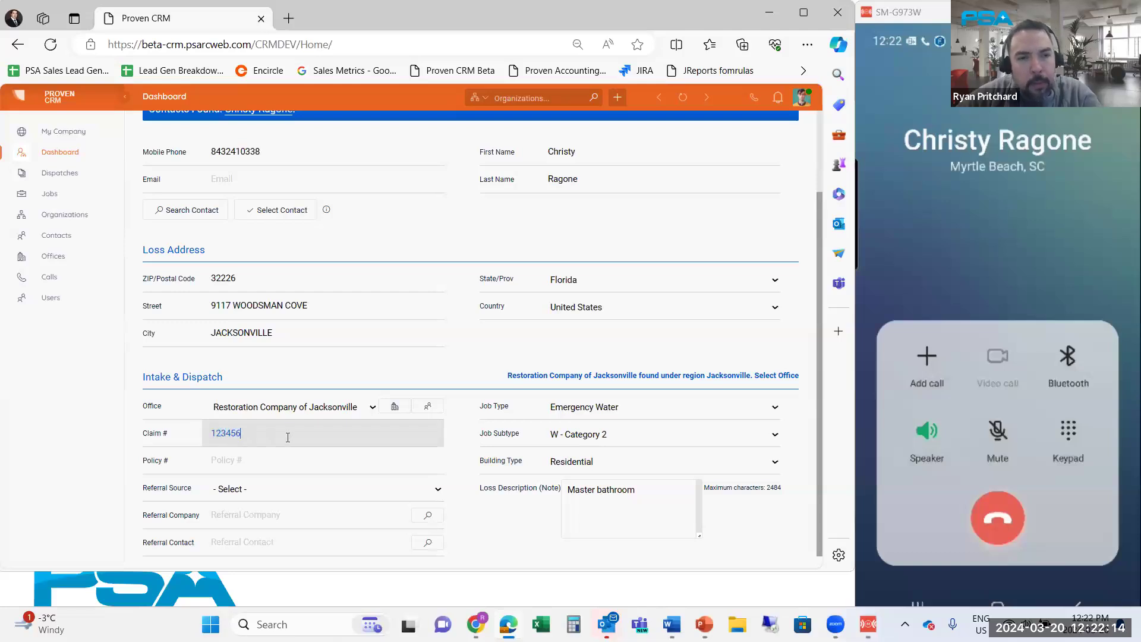
pyautogui.click(259, 489)
pyautogui.click(481, 516)
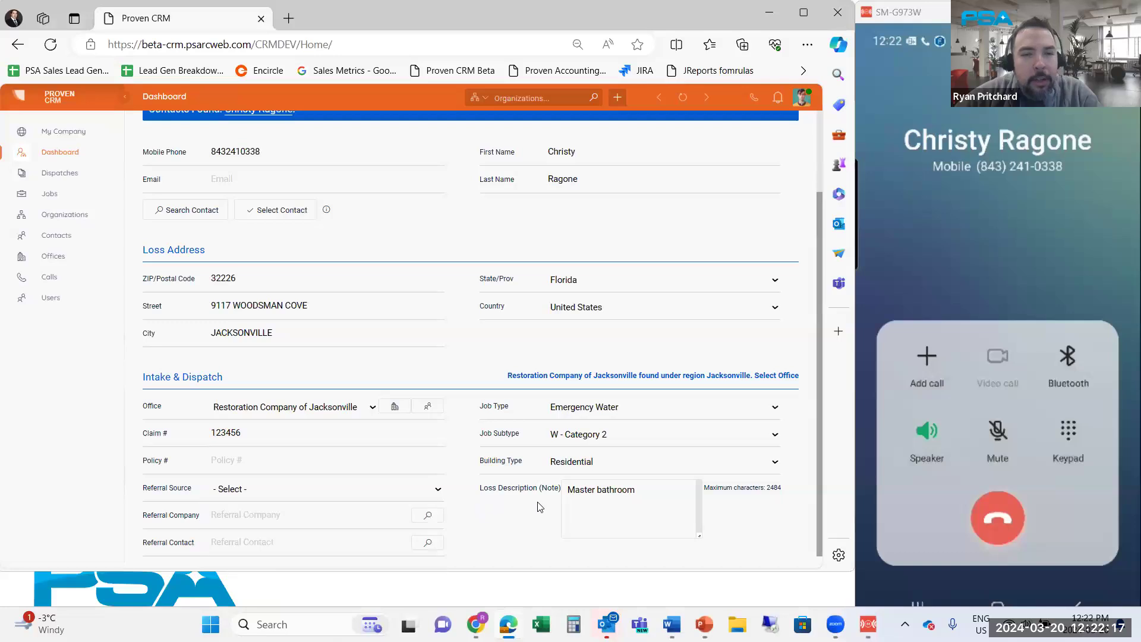
pyautogui.click(434, 491)
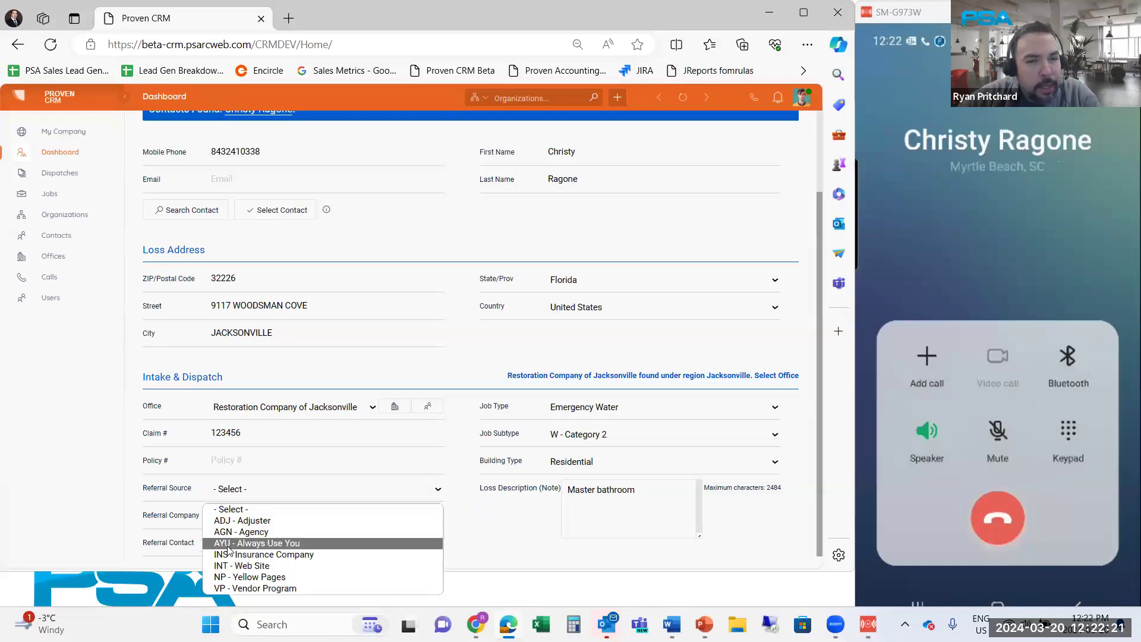
# Choose INS - Insurance Company as referral source and pick USAA Insurance after filtering organizations by 'USAA'
pyautogui.click(267, 554)
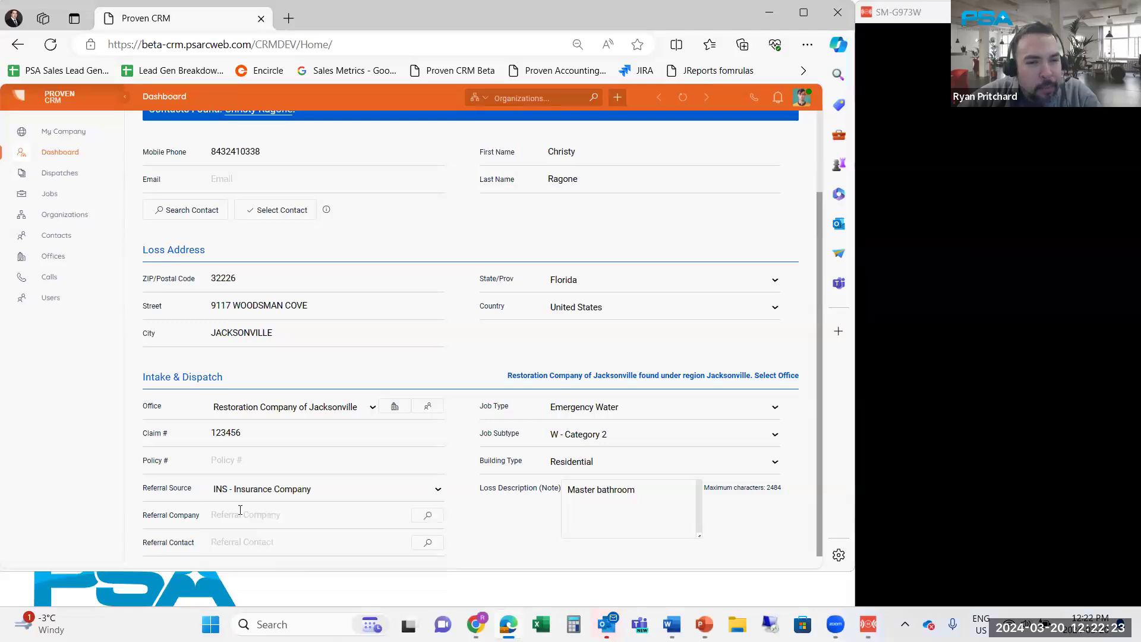
pyautogui.click(432, 515)
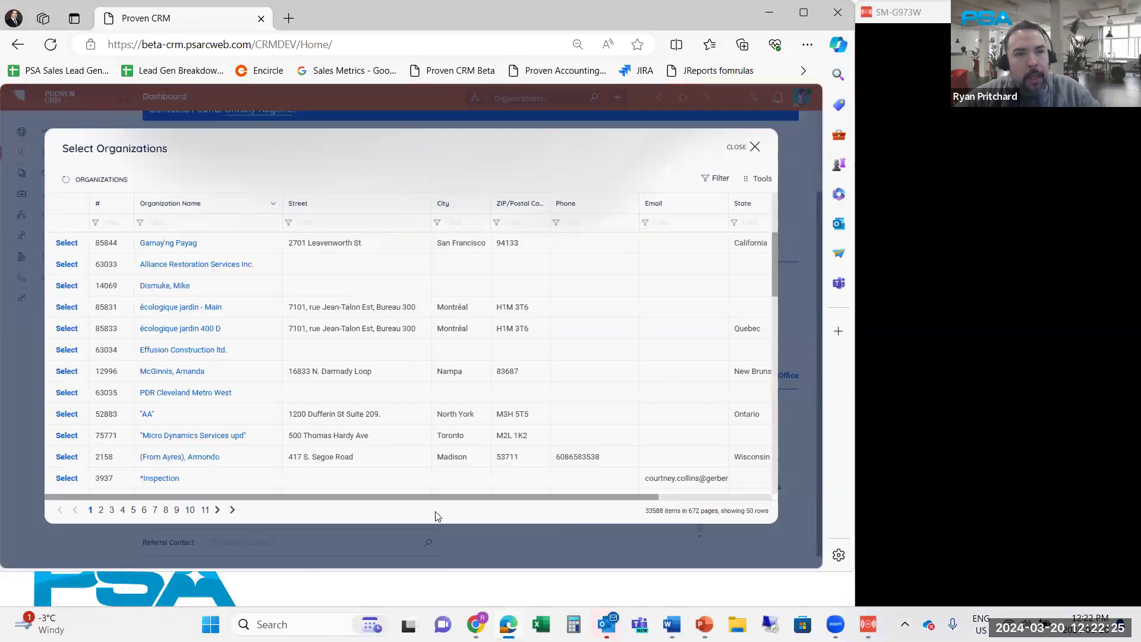
pyautogui.click(155, 222)
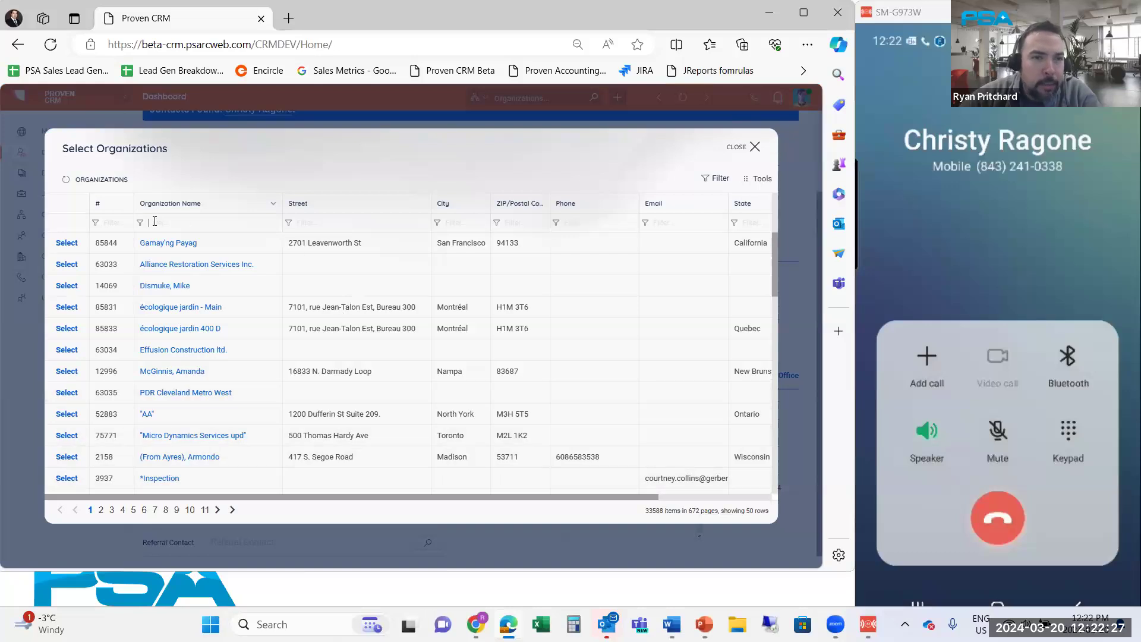
pyautogui.write('USAA')
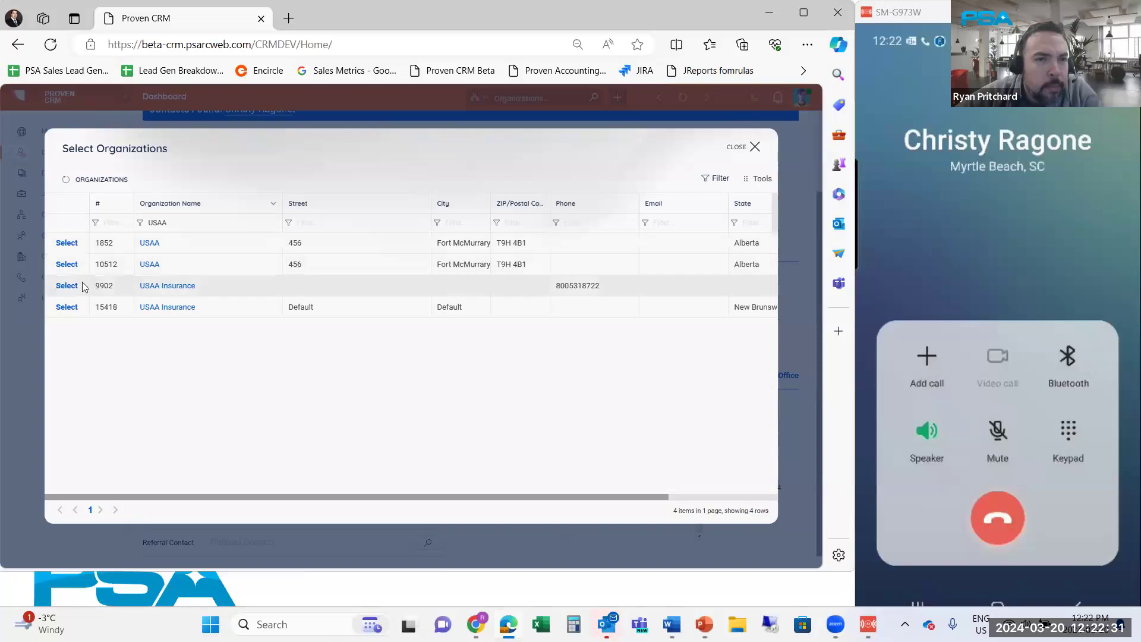
pyautogui.click(67, 286)
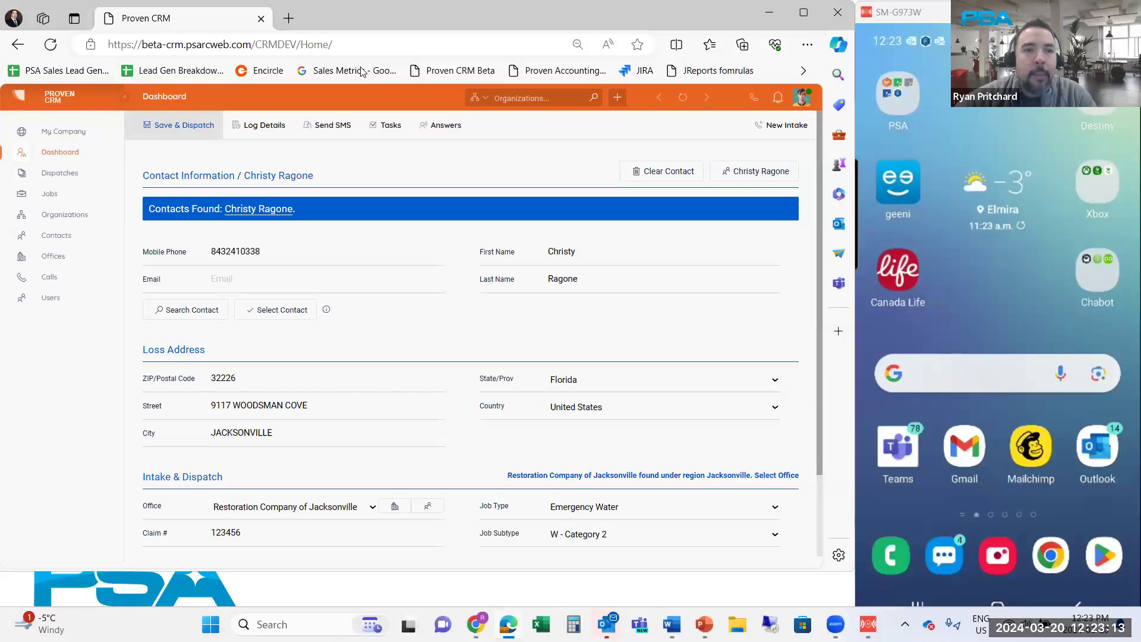
# Switch to Proven Jobs and bring up the mirrored phone window showing the customer's OnSite-link texts
pyautogui.hotkey('alt', 'Tab')
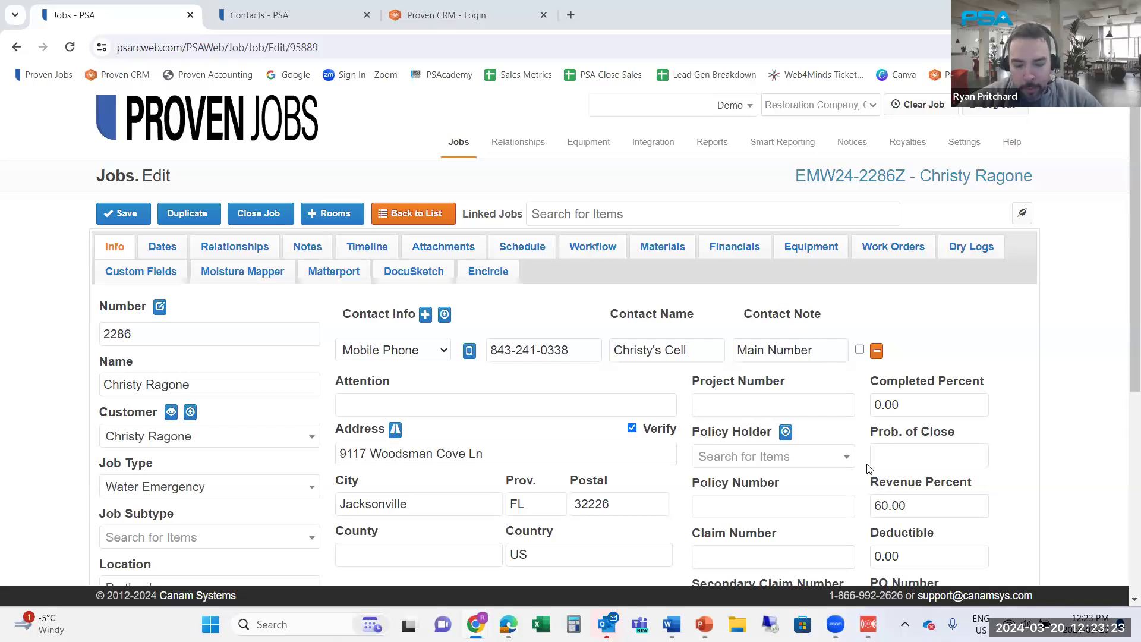
pyautogui.moveTo(868, 624)
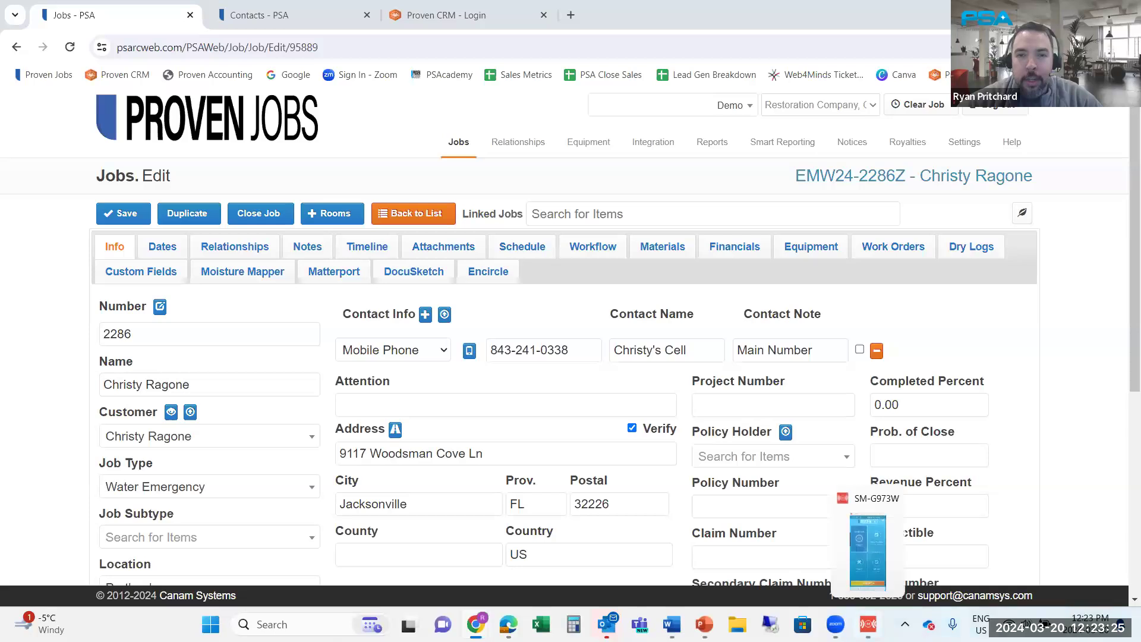
pyautogui.click(867, 550)
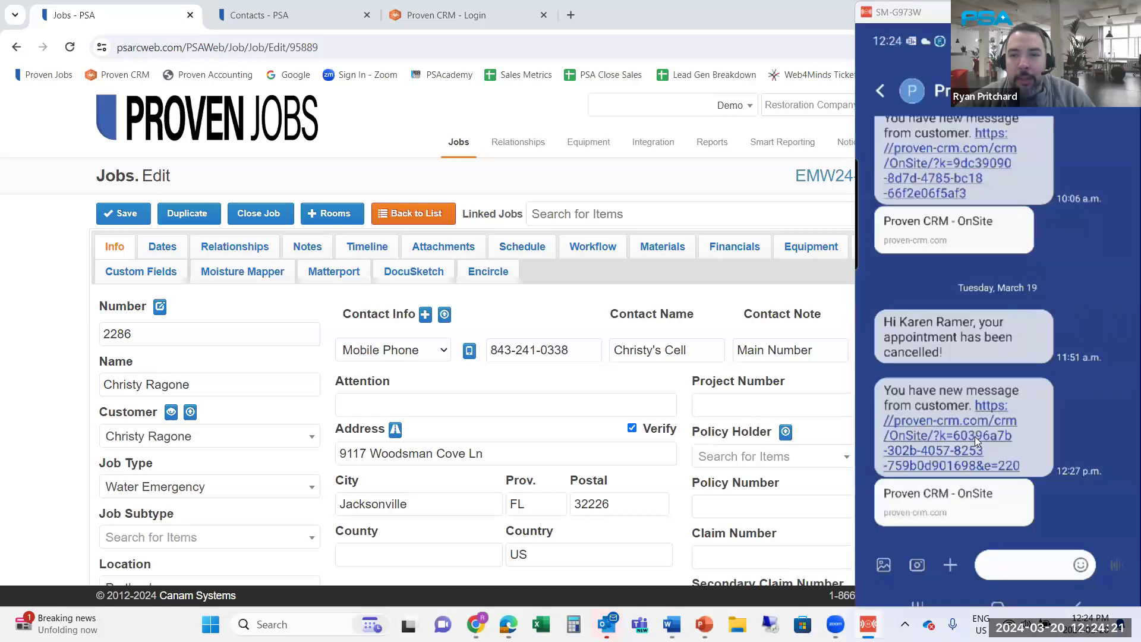
# Follow the customer's OnSite message link, then show the job's 9 notes in Proven Jobs
pyautogui.click(959, 402)
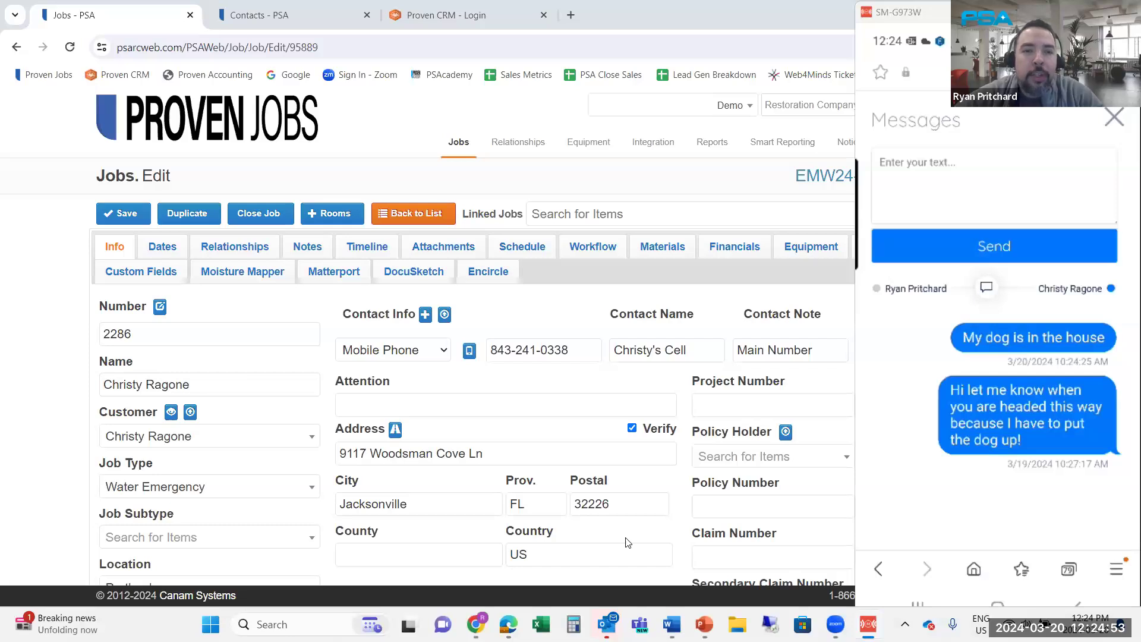
pyautogui.click(308, 247)
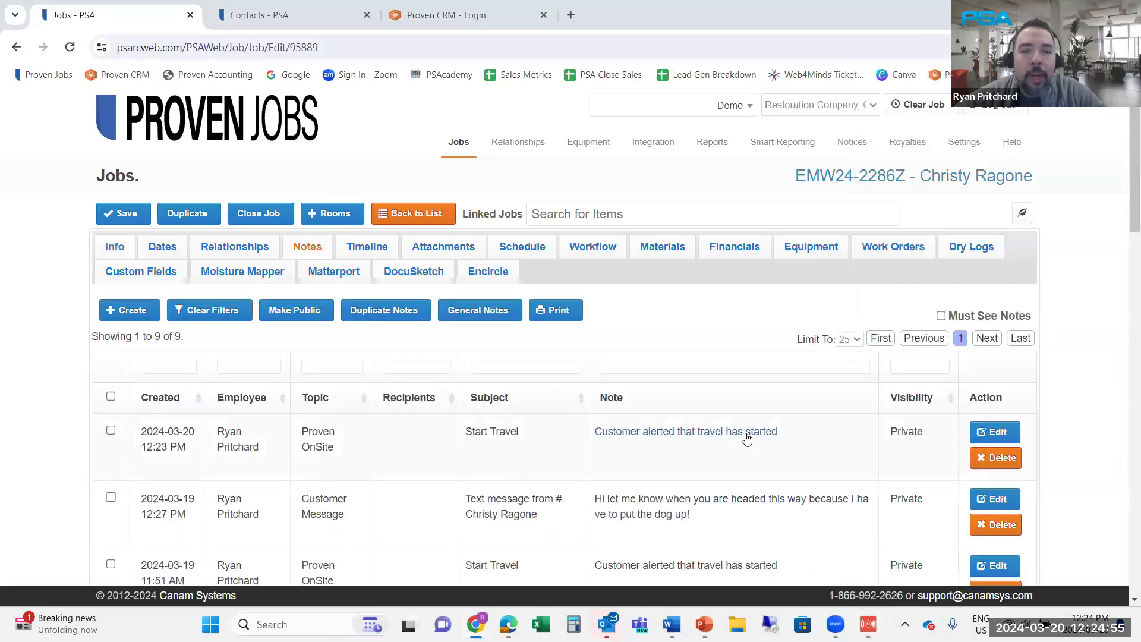
# Review the job's notes down to the Start Travel alerts and emails, then return to the call-center dashboard
pyautogui.scroll(-1, 745, 439)
pyautogui.scroll(-2, 745, 438)
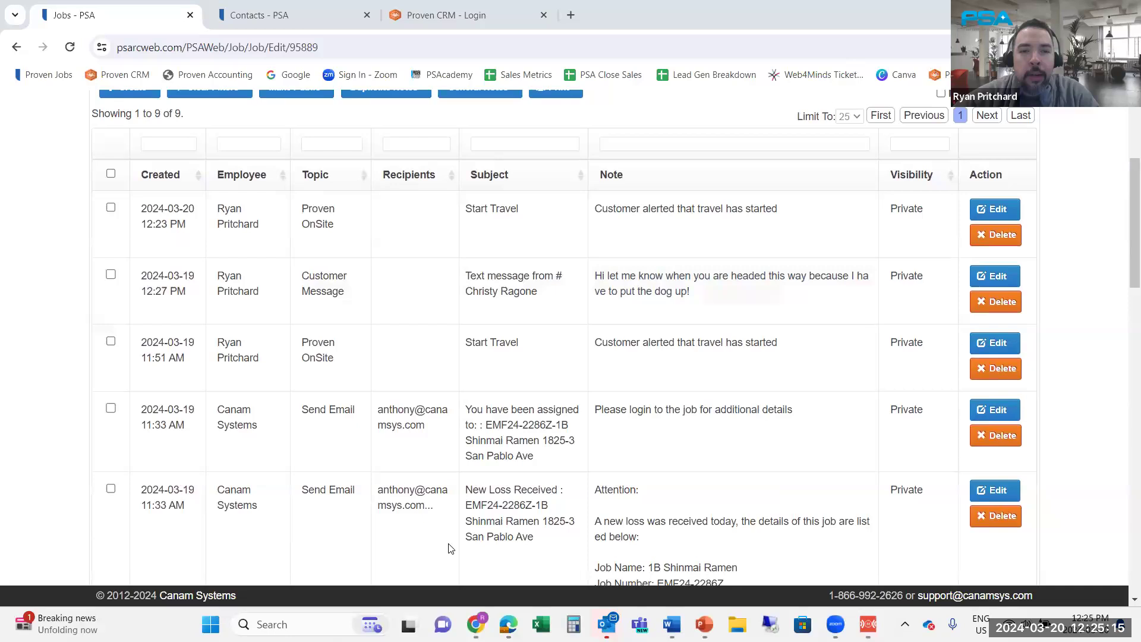
pyautogui.hotkey('alt', 'Tab')
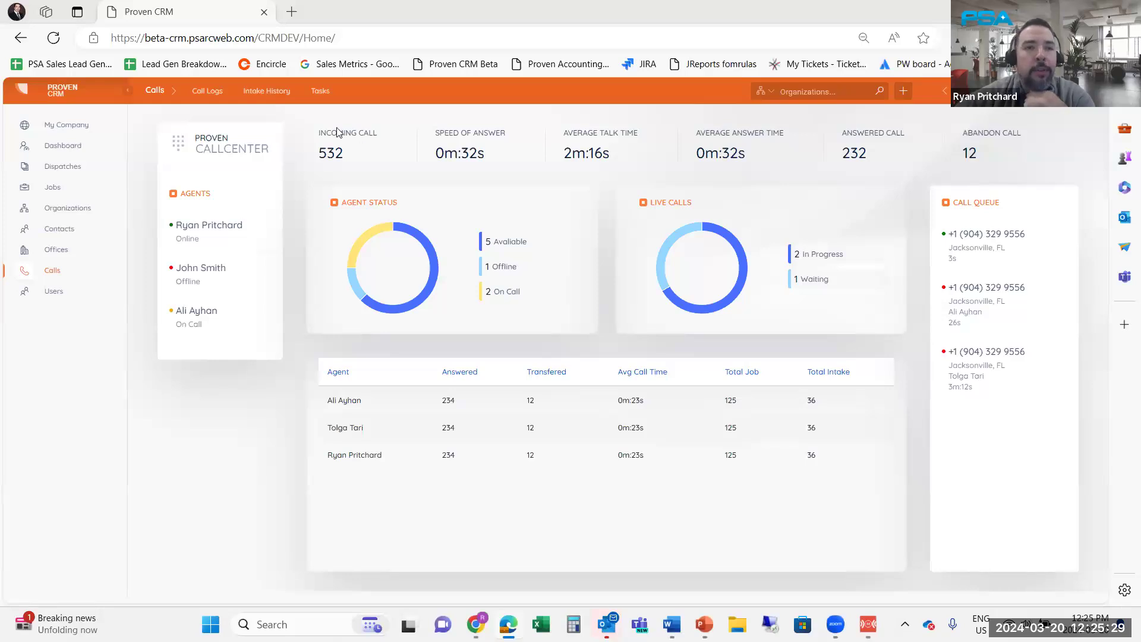
# Open the 188-second inbound call's log details and play its 2:35 recording, pausing at 0:09
pyautogui.click(208, 92)
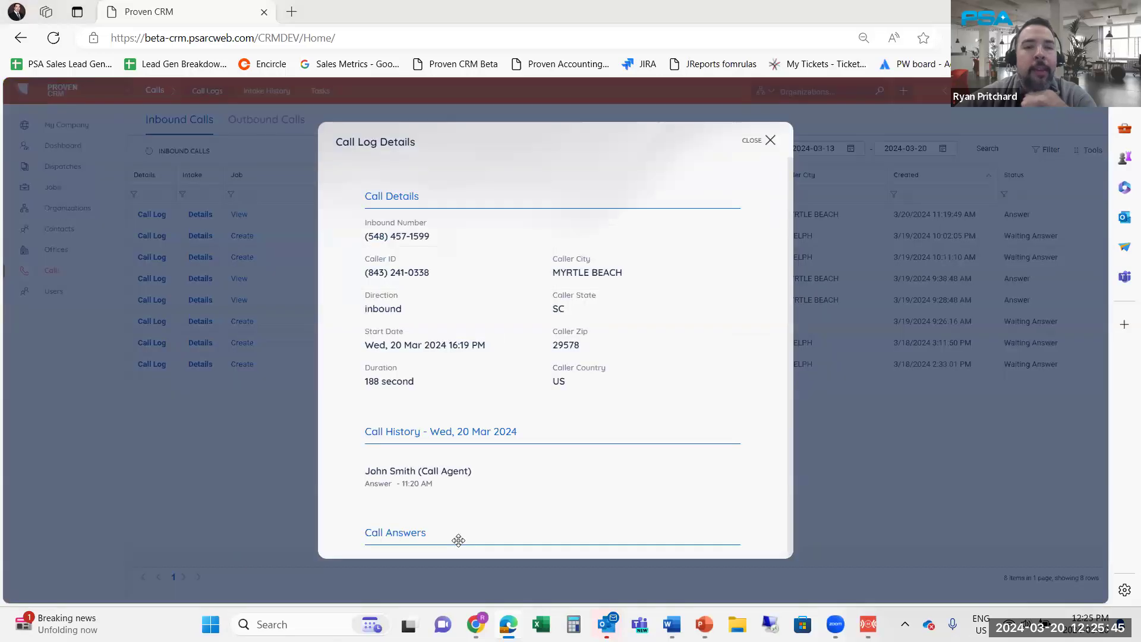
pyautogui.scroll(-1, 527, 374)
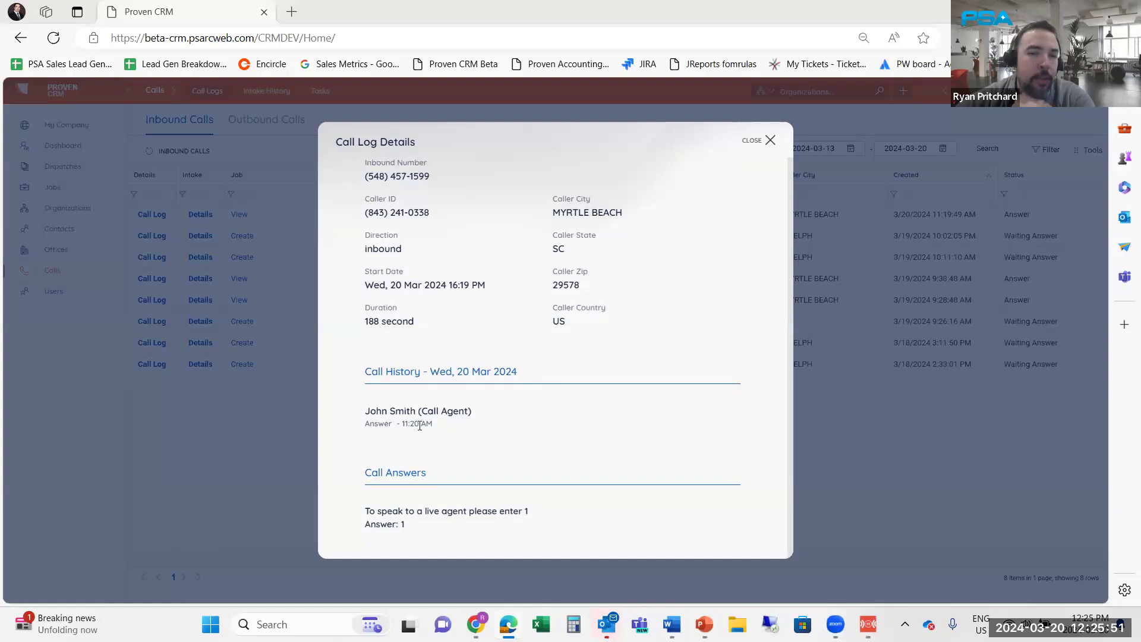
pyautogui.scroll(-2, 419, 425)
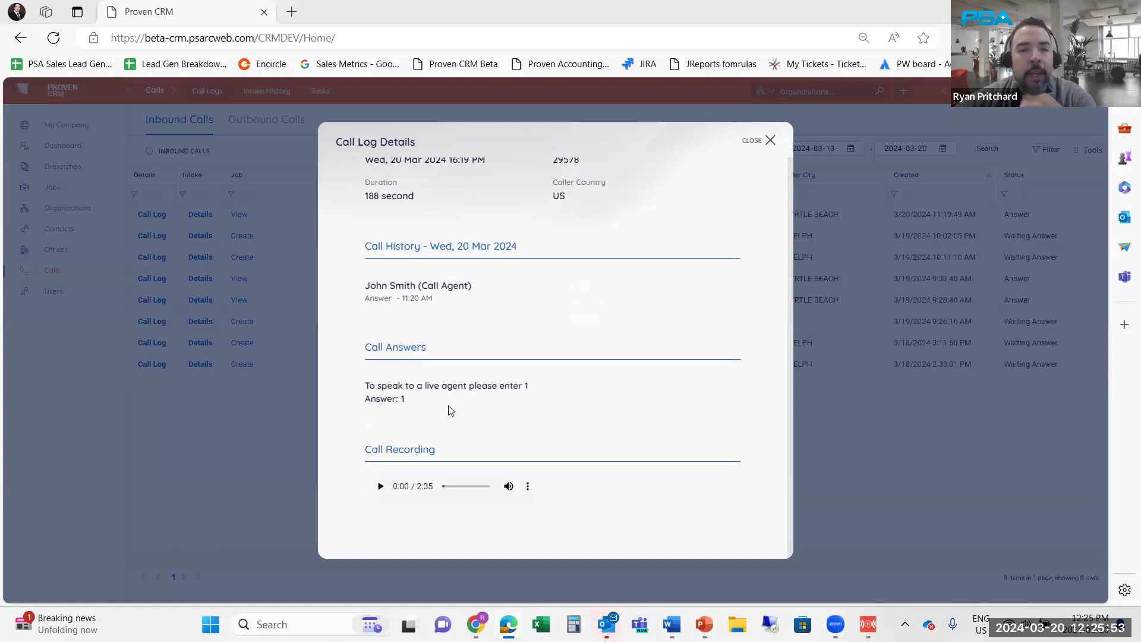
pyautogui.click(380, 482)
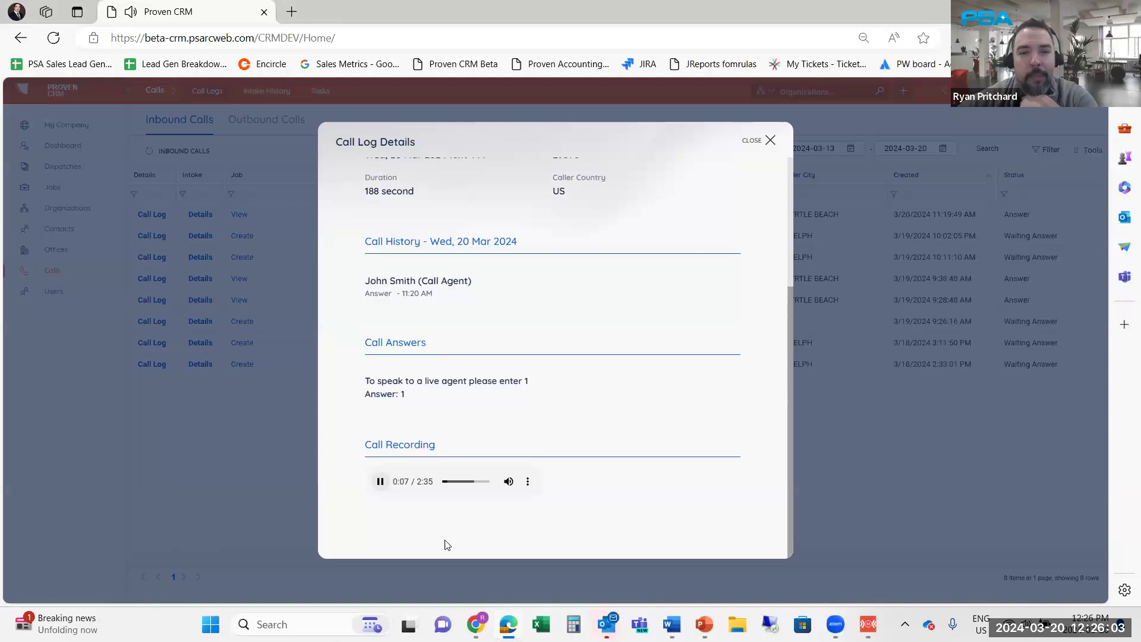
pyautogui.click(380, 481)
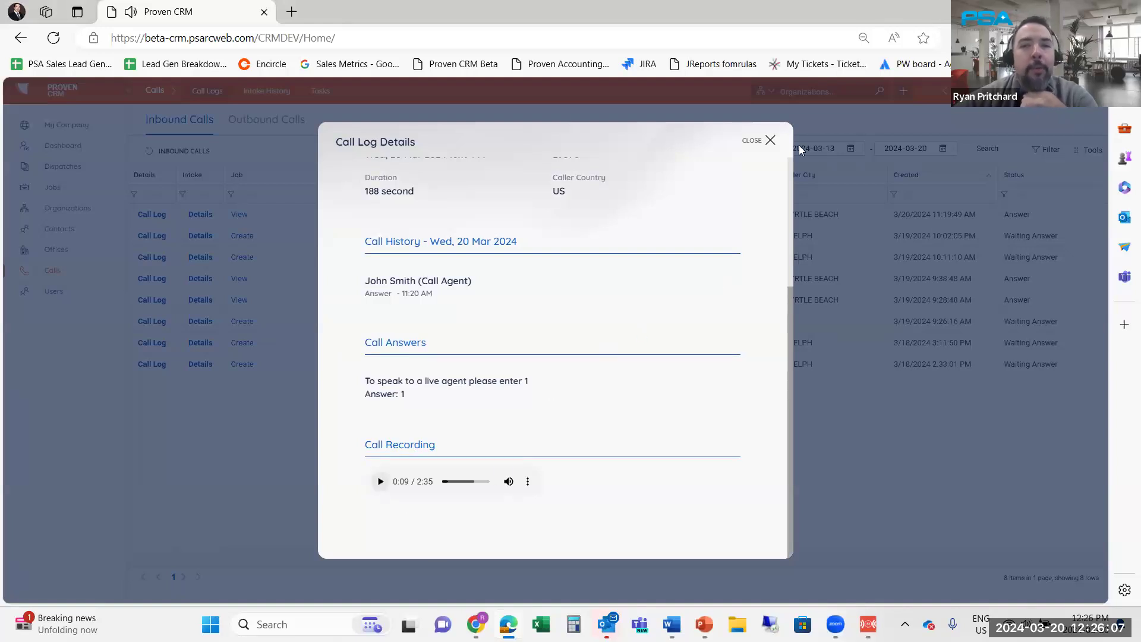
# Close the call details, dialer and contact history, returning to the 5. DISPATCH & ALERT slide
pyautogui.click(759, 146)
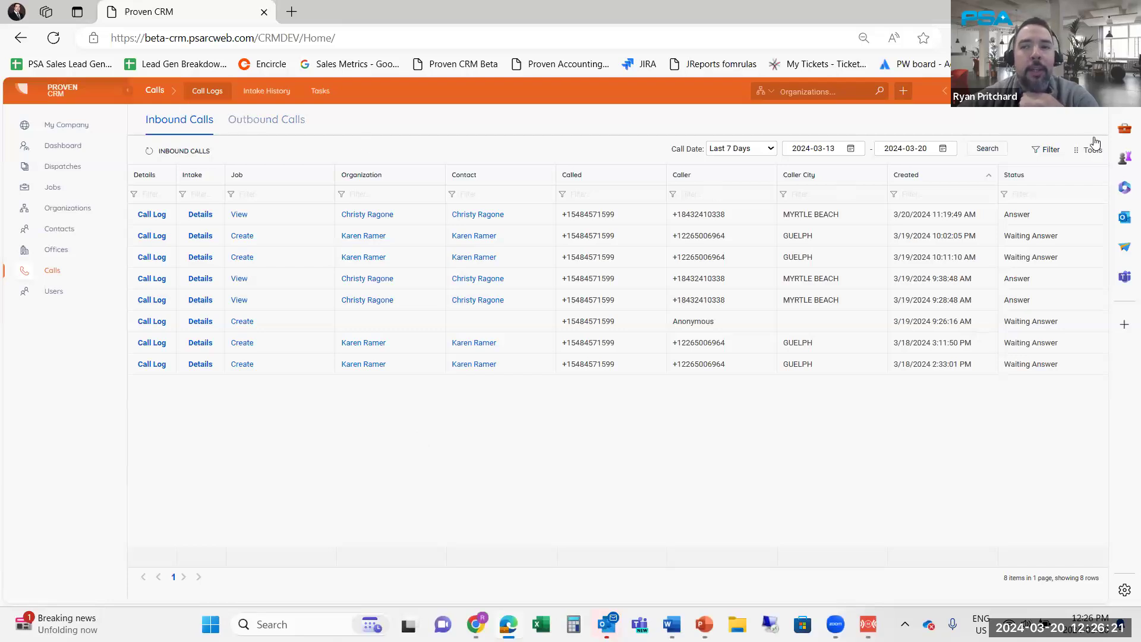
pyautogui.click(1020, 91)
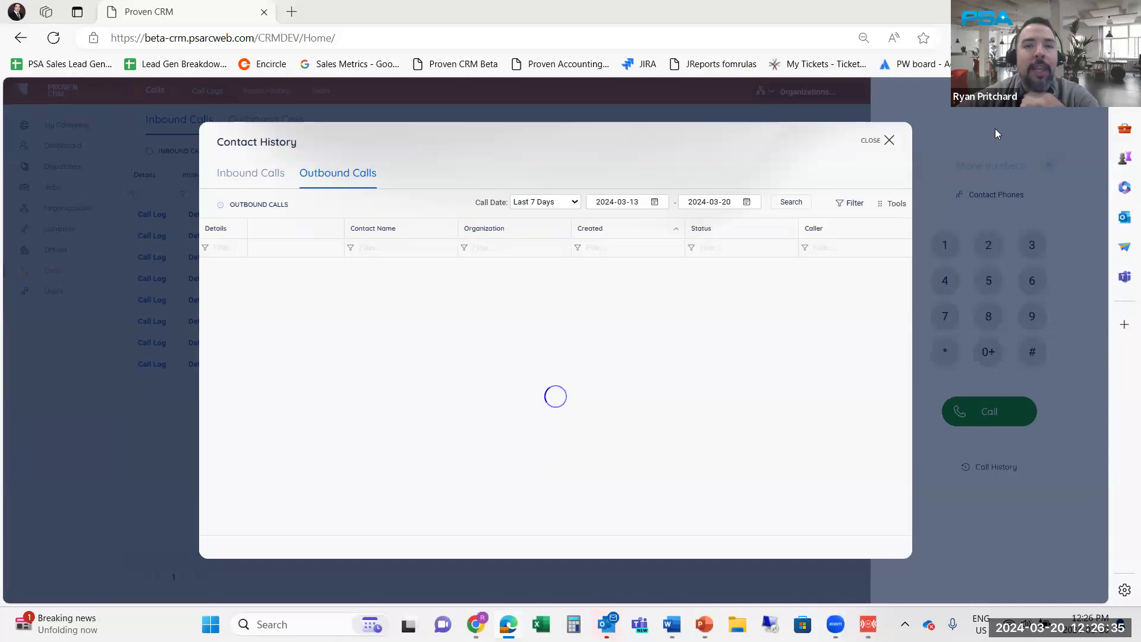
pyautogui.click(890, 141)
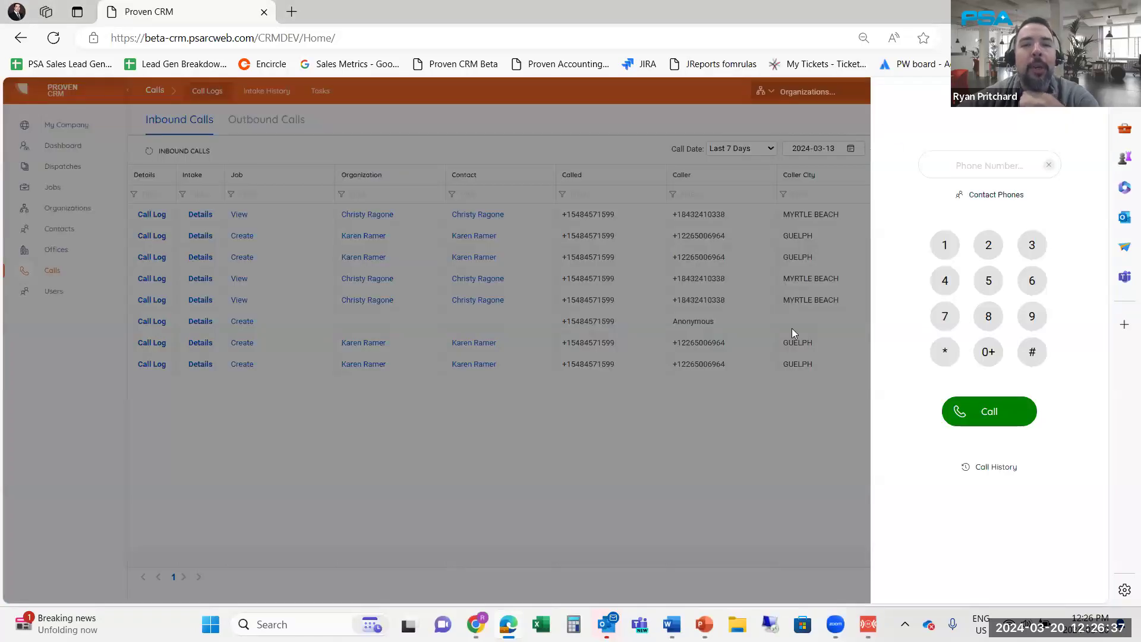
pyautogui.click(440, 529)
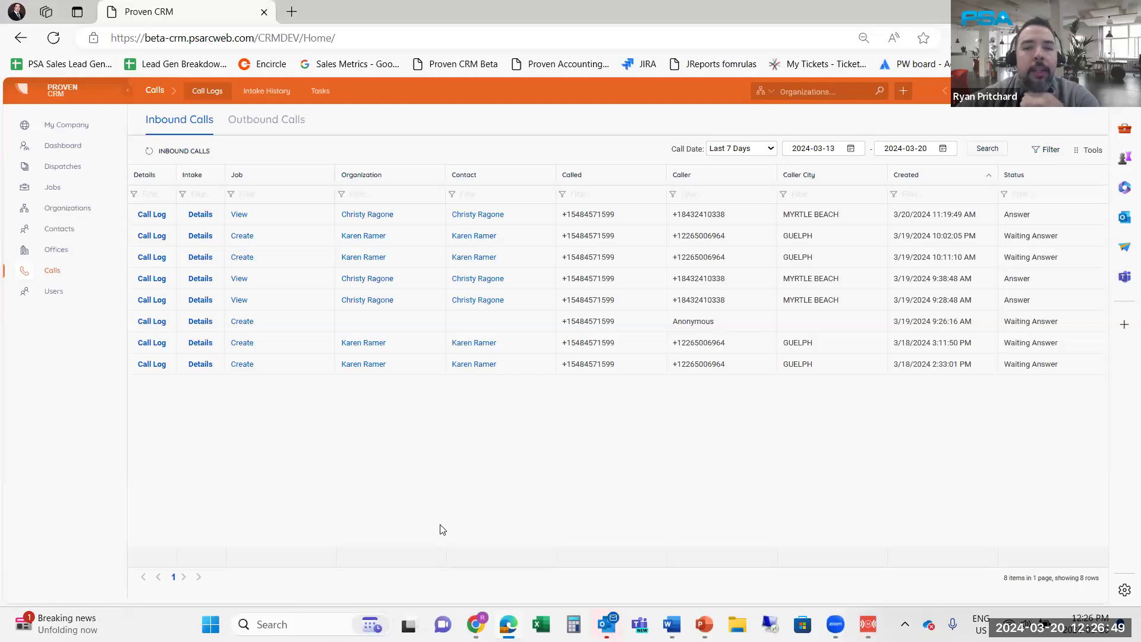
pyautogui.click(704, 624)
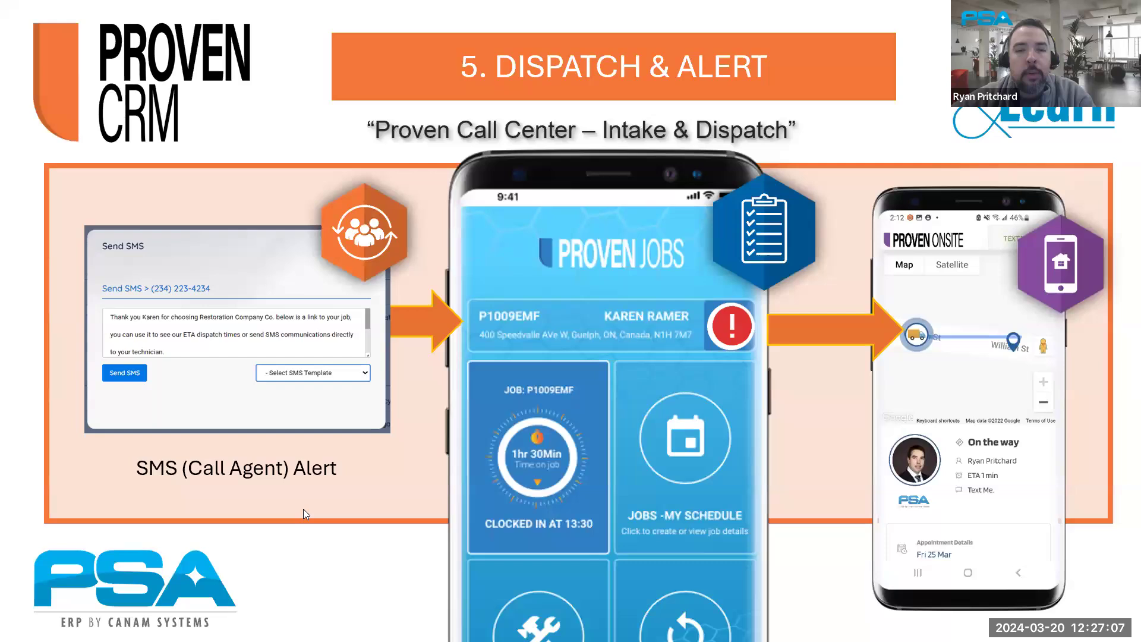
# Advance to the 6. CALL DASHBOARD slide, then return to the job's 9-entry notes list
pyautogui.click(519, 412)
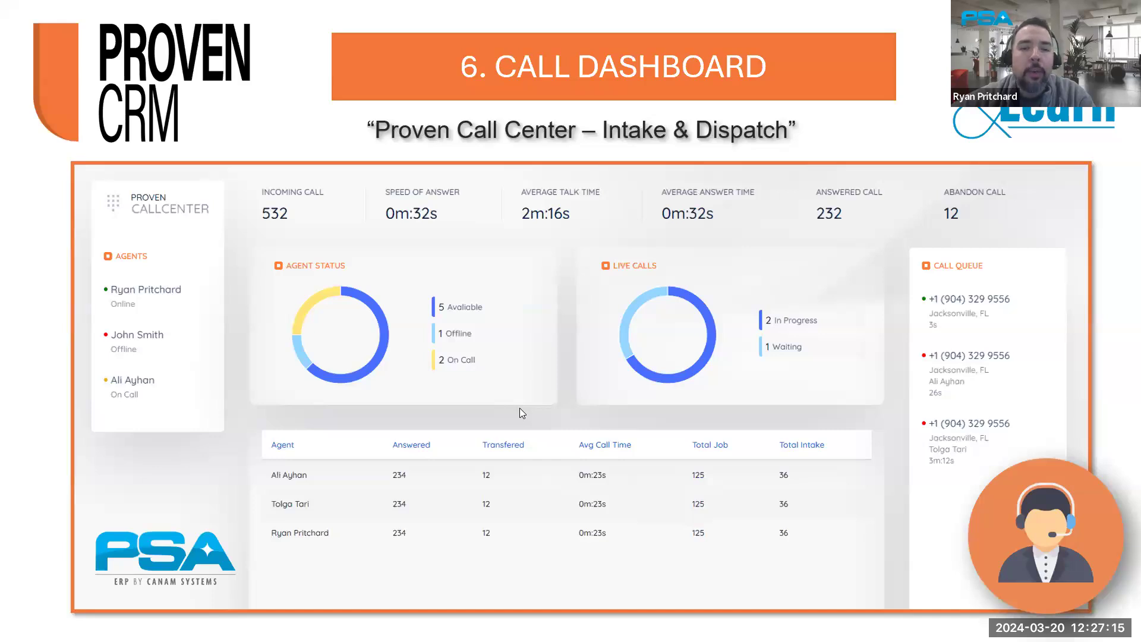
pyautogui.hotkey('alt', 'Tab')
pyautogui.scroll(2, 567, 263)
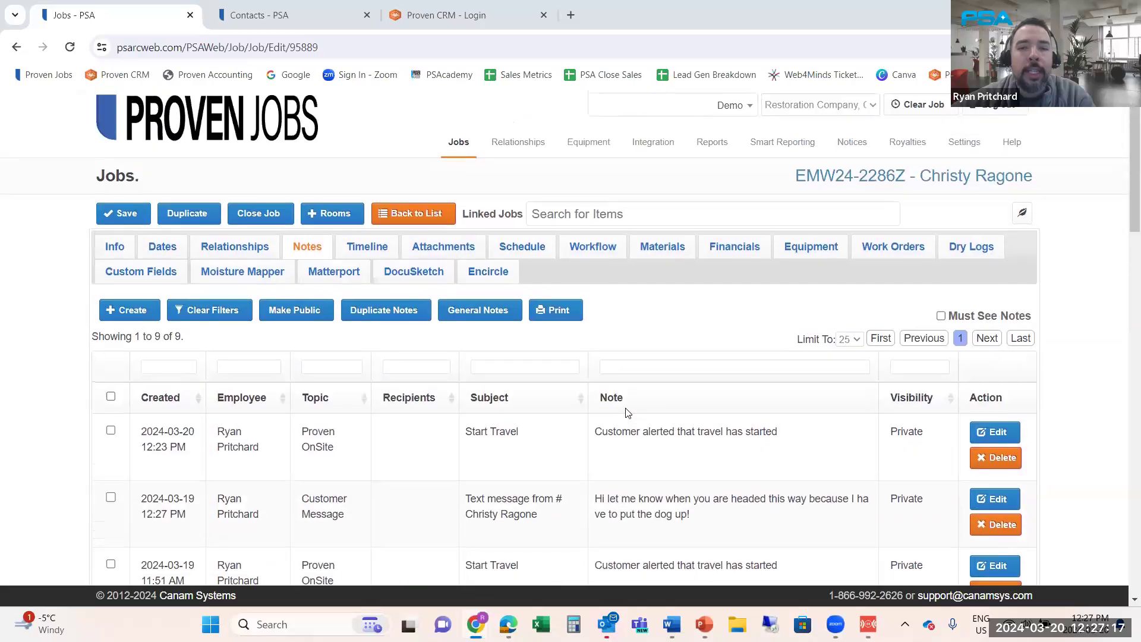
# Review the job's audit history (Commercial to Residential, Oakland to Jacksonville), then return to the QUESTIONS? slide
pyautogui.click(458, 143)
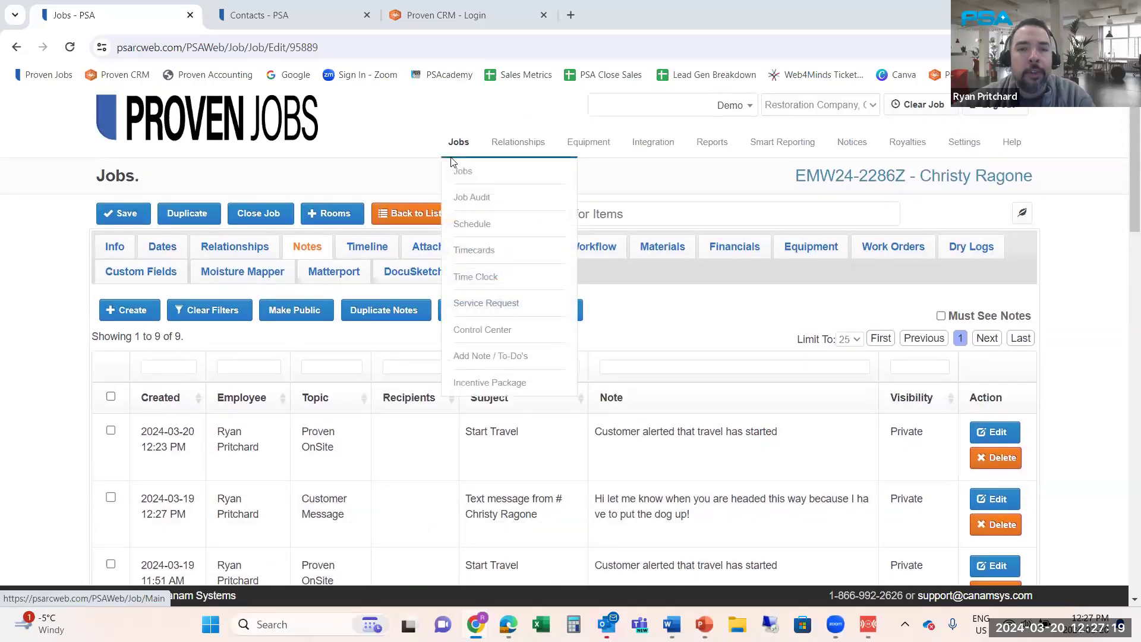
pyautogui.click(469, 201)
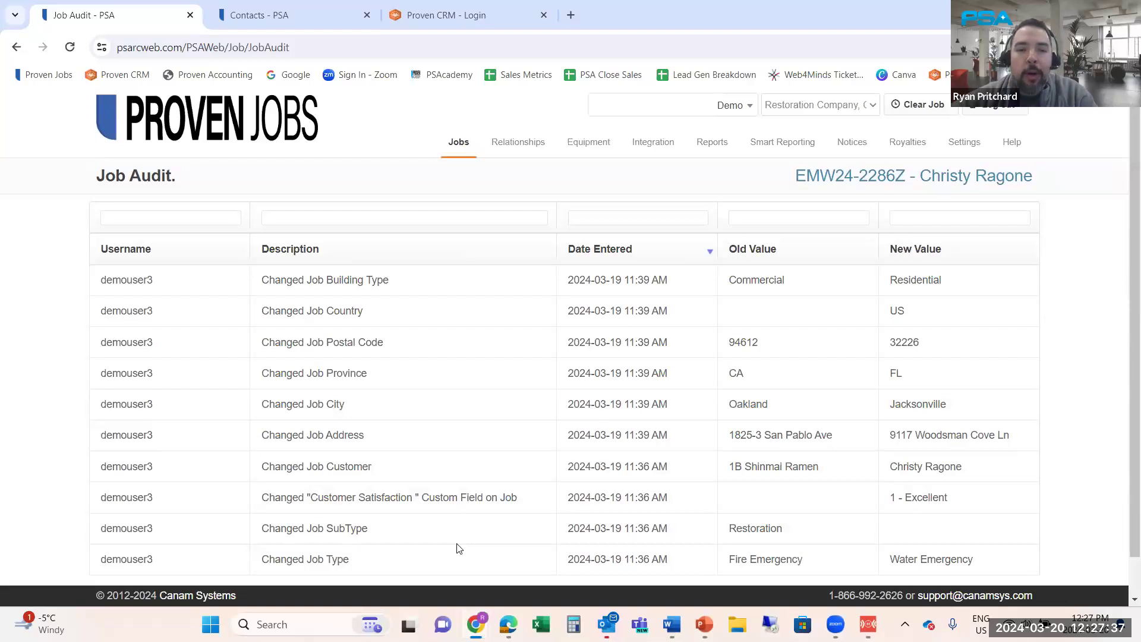
pyautogui.hotkey('alt', 'Tab')
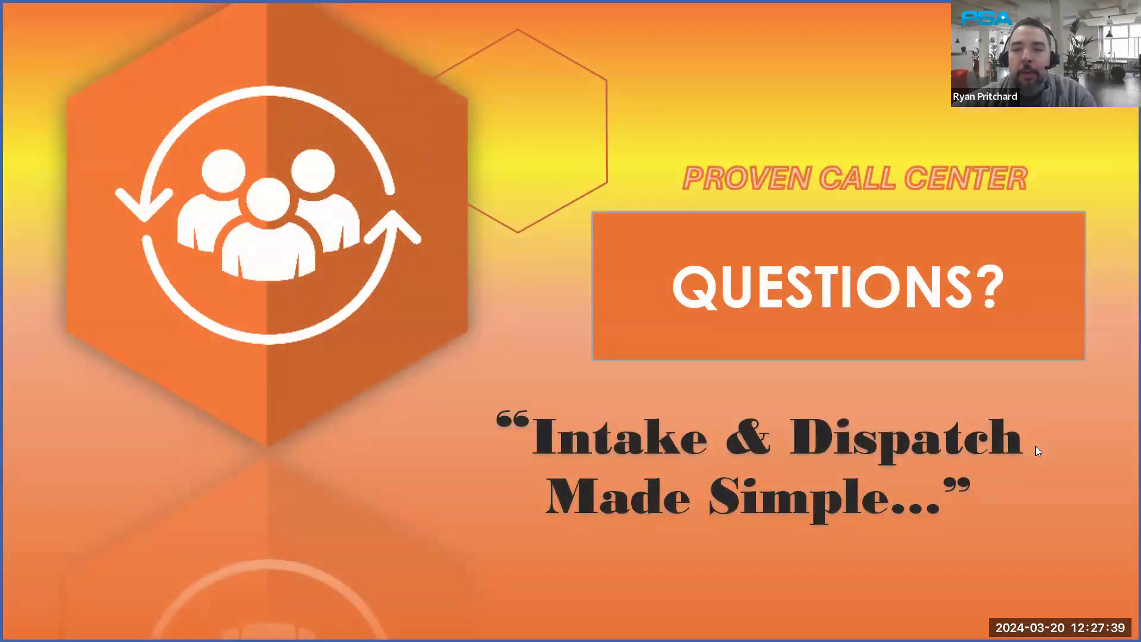